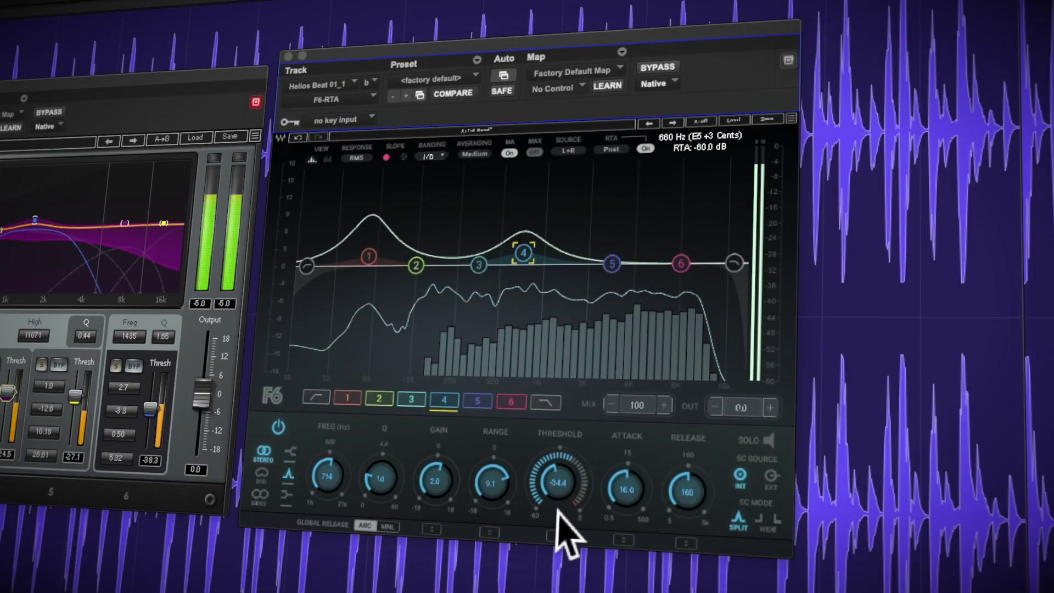
pyautogui.moveTo(786, 486); pyautogui.dragTo(786, 494)
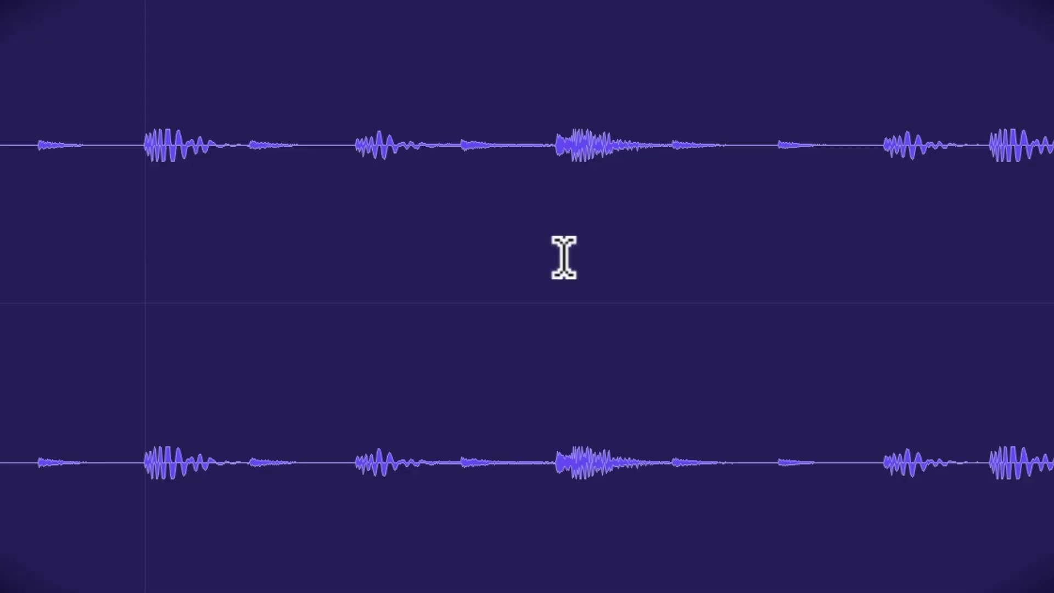
pyautogui.moveTo(564, 257); pyautogui.dragTo(661, 258)
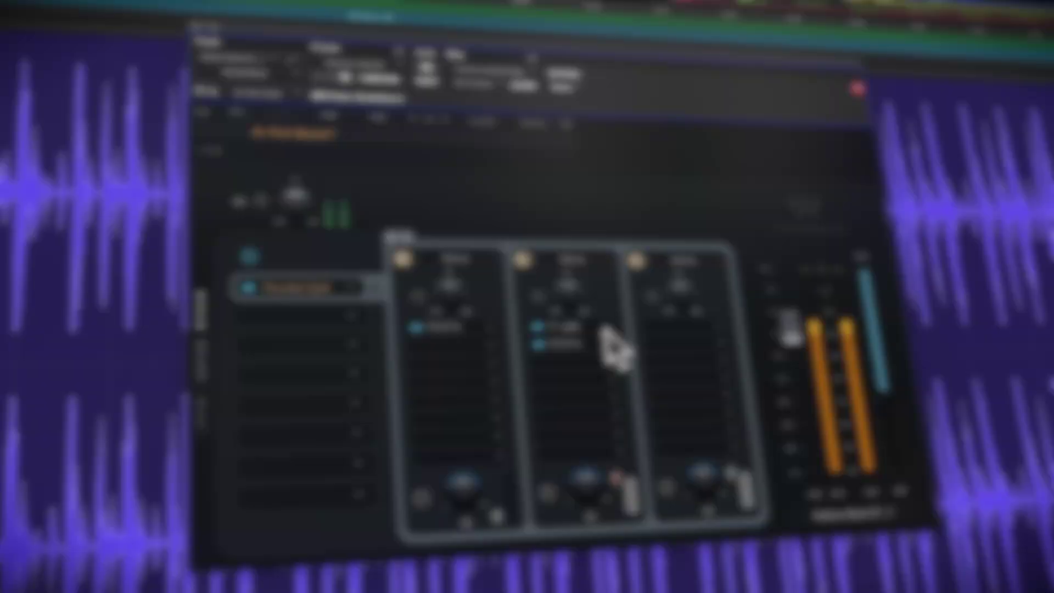
pyautogui.click(603, 332)
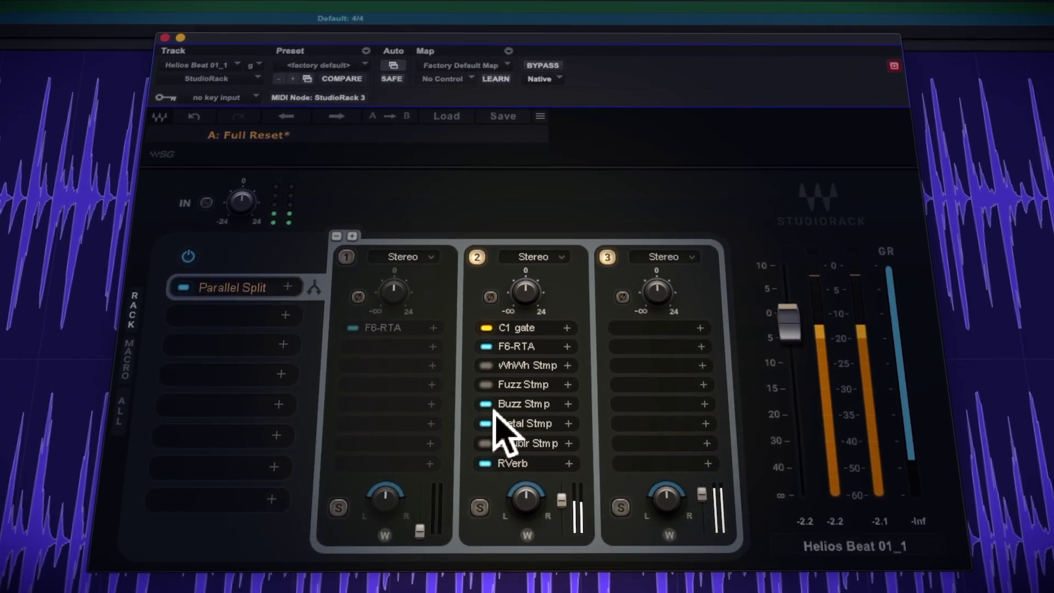
# In rack 2, bypass Buzz Stmp, enable WhWh Stmp and Doublr Stmp, and slightly adjust the rack's output fader.
pyautogui.click(481, 403)
pyautogui.click(482, 363)
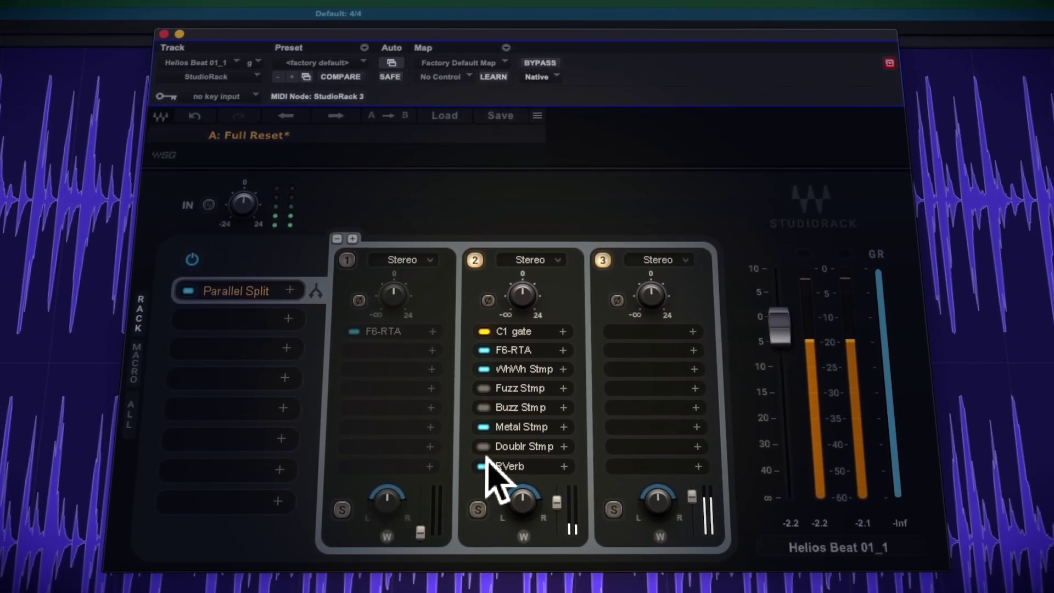
pyautogui.click(484, 446)
pyautogui.moveTo(554, 502); pyautogui.dragTo(553, 505)
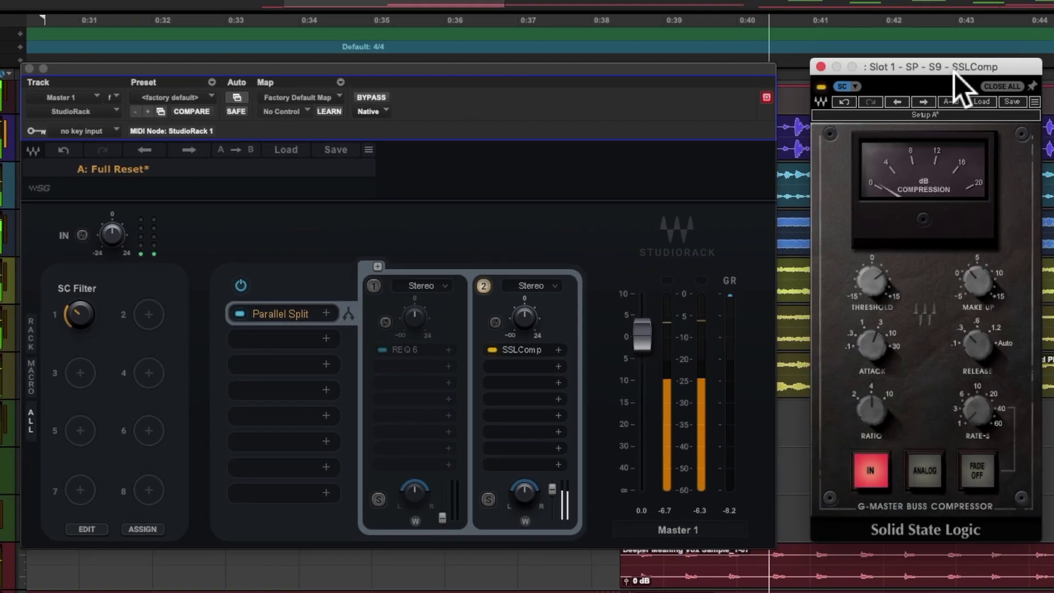
pyautogui.moveTo(953, 71); pyautogui.dragTo(952, 74)
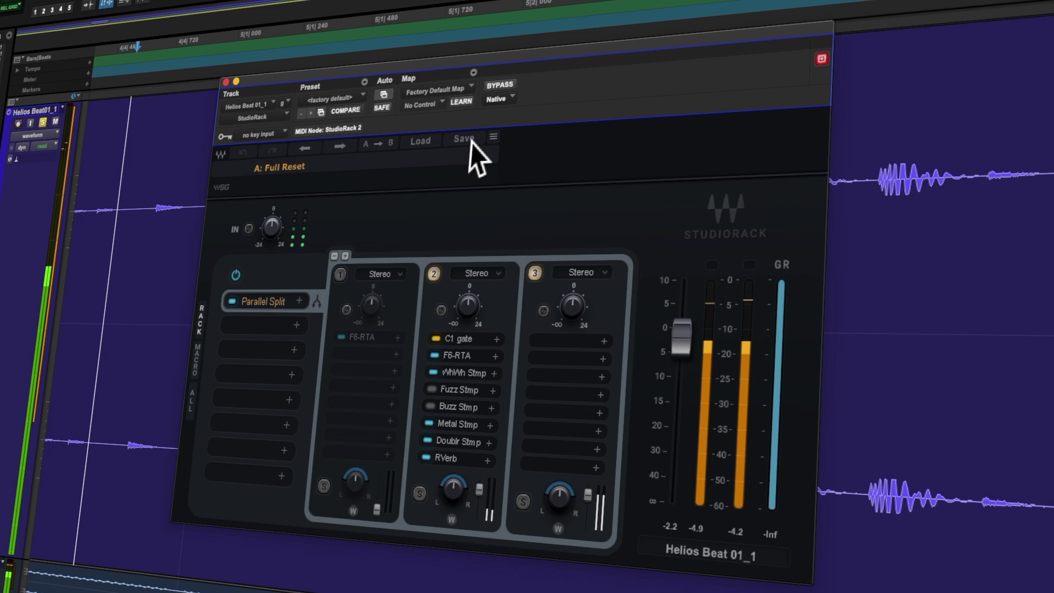
# Save the StudioRack setup to a new preset file with the name Snare Isolator.
pyautogui.click(466, 140)
pyautogui.click(543, 168)
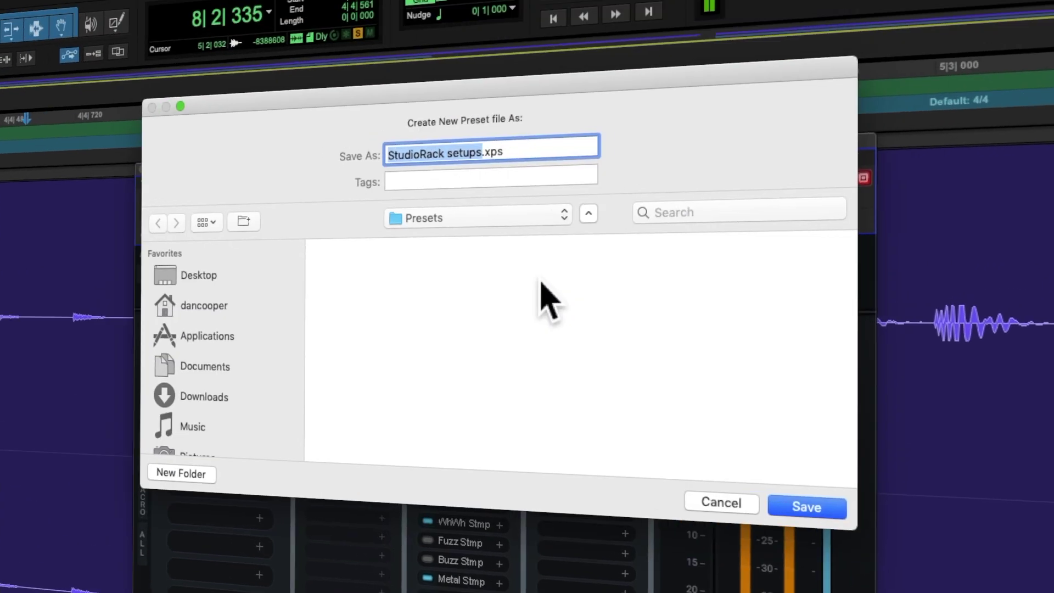
pyautogui.write('Snare Isolator')
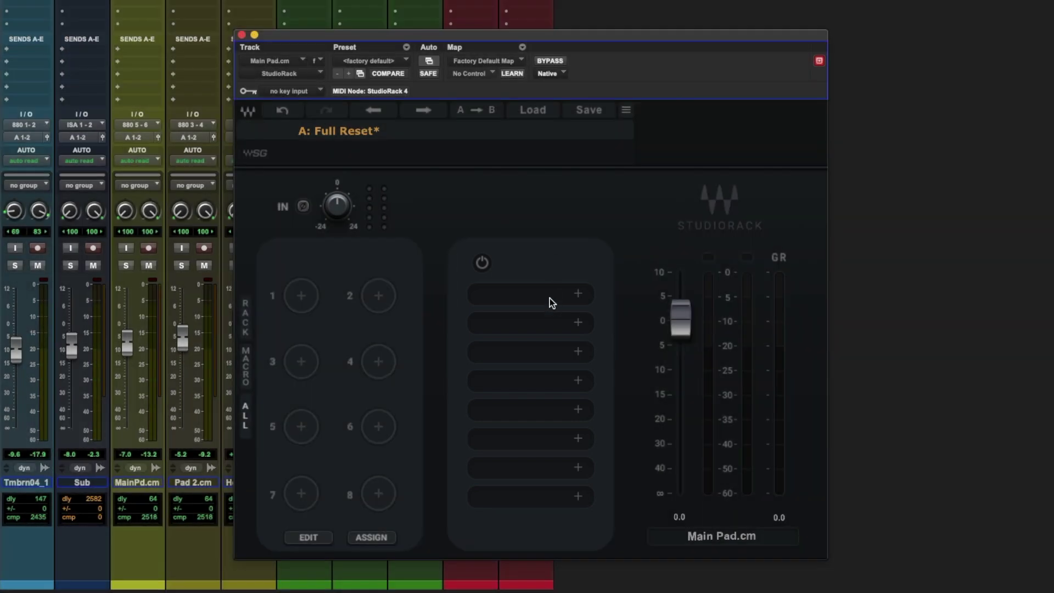
# Add a Parallel Split to the Main Pad rack's first slot and insert F6-RTA in the first slot of rack 1.
pyautogui.click(548, 298)
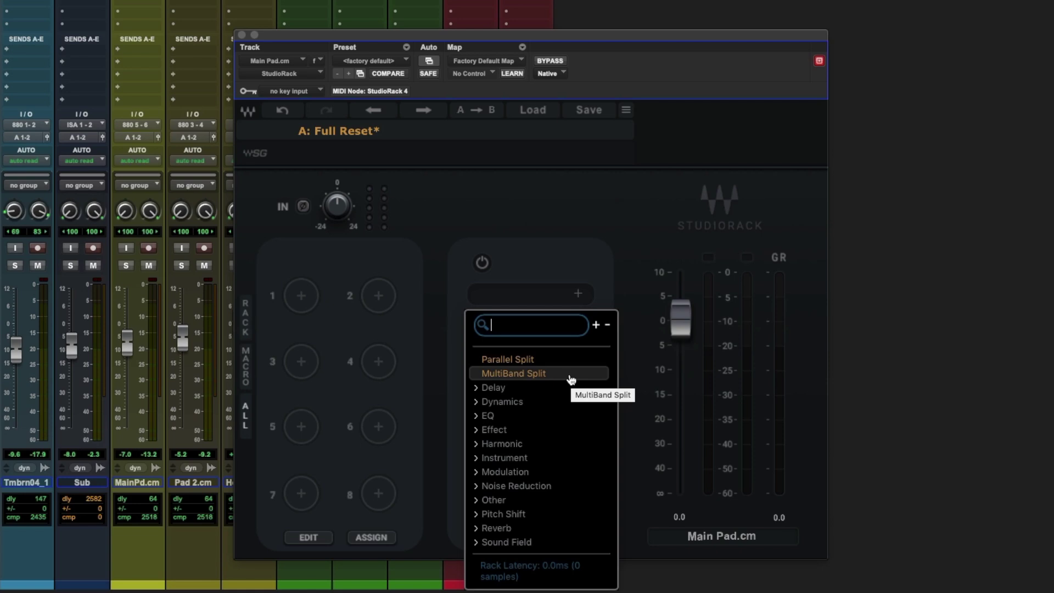
pyautogui.click(507, 359)
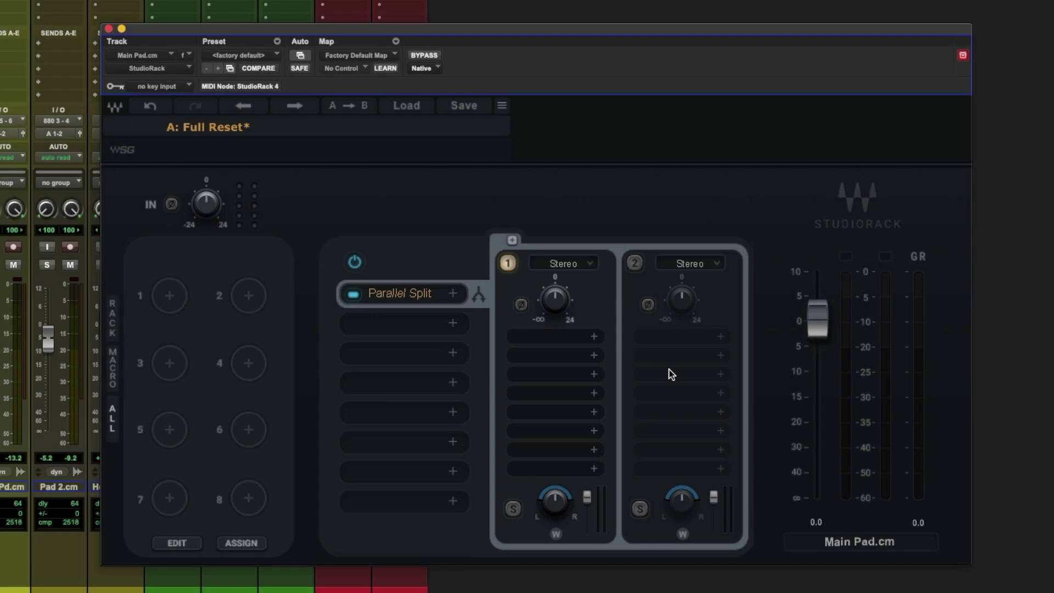
pyautogui.click(571, 337)
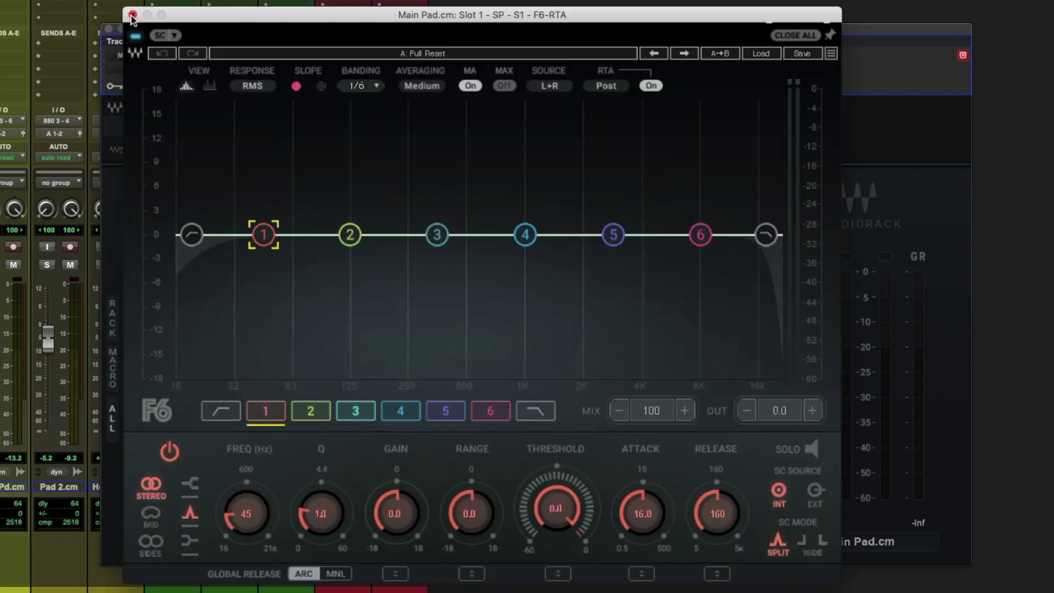
pyautogui.click(133, 16)
# Find RCompressor with the search term rcomp and insert it in the first slot of rack 2.
pyautogui.click(703, 336)
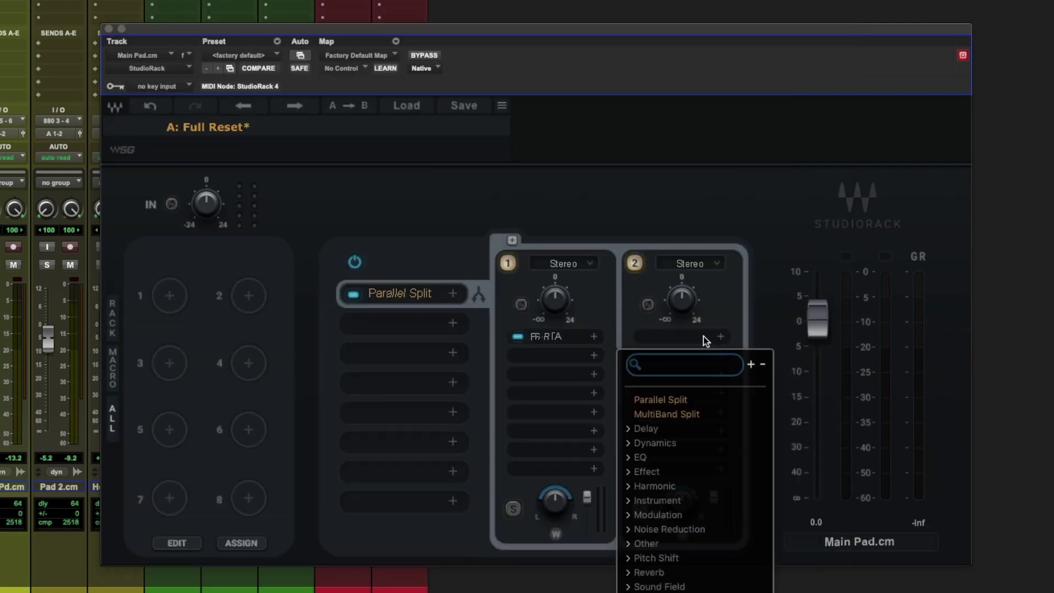
pyautogui.write('rcomp')
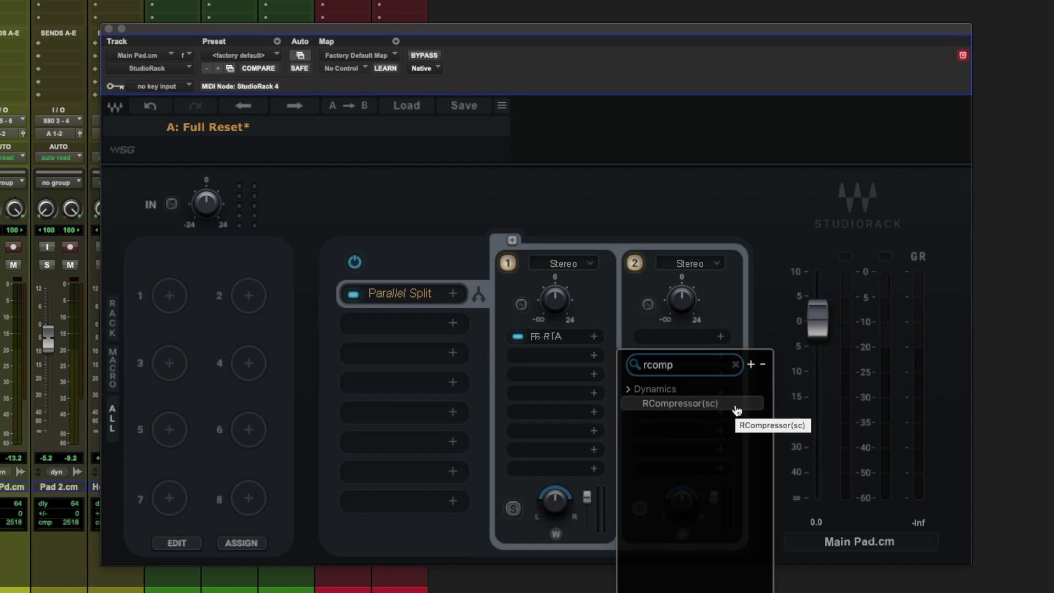
pyautogui.click(736, 406)
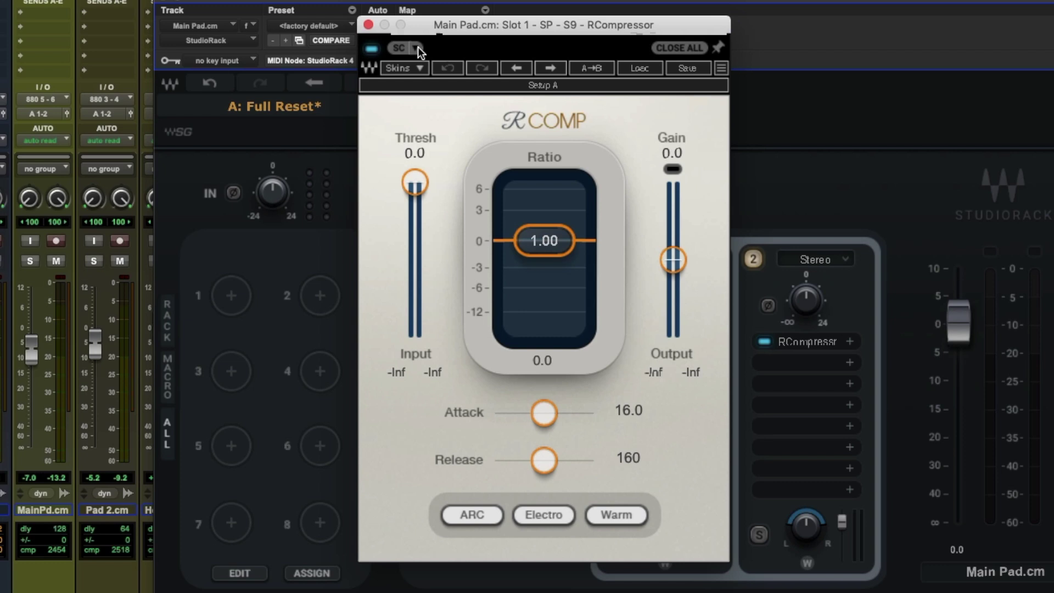
# Set the RCompressor's sidechain source to Rack 1 Output and close the plug-in.
pyautogui.click(416, 47)
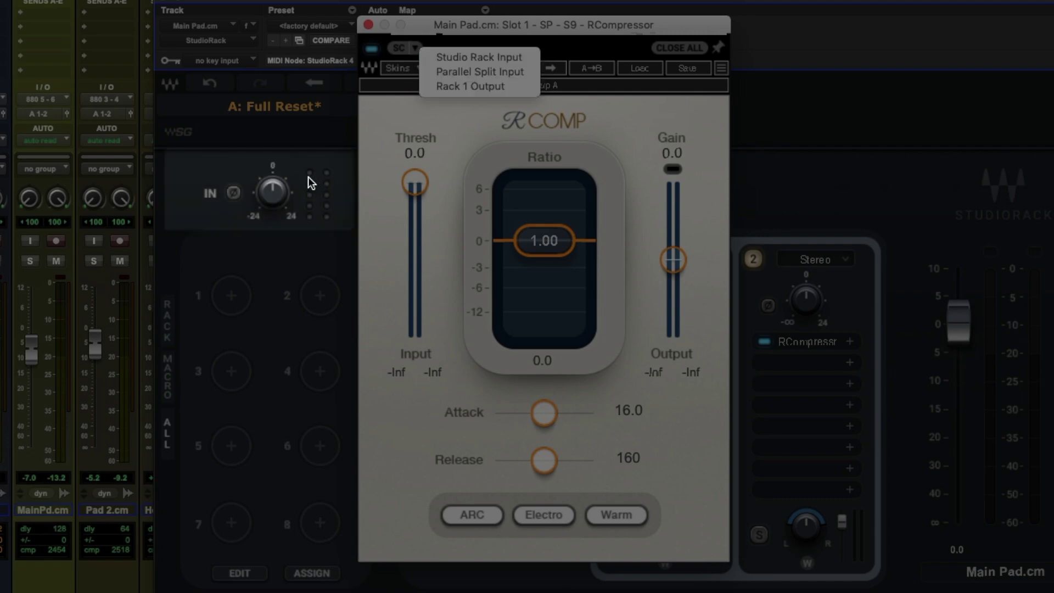
pyautogui.click(516, 75)
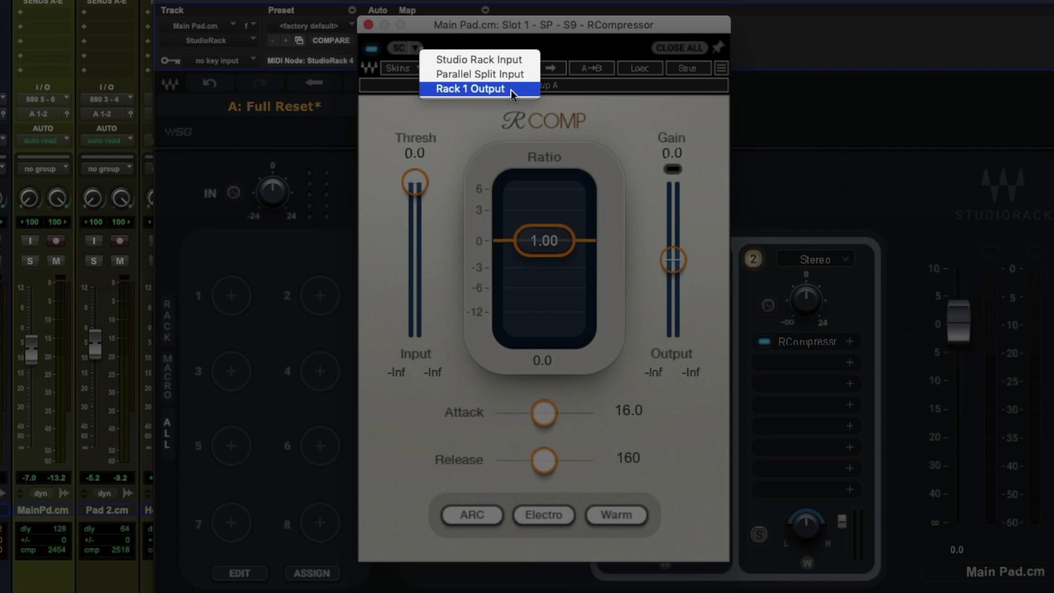
pyautogui.click(510, 90)
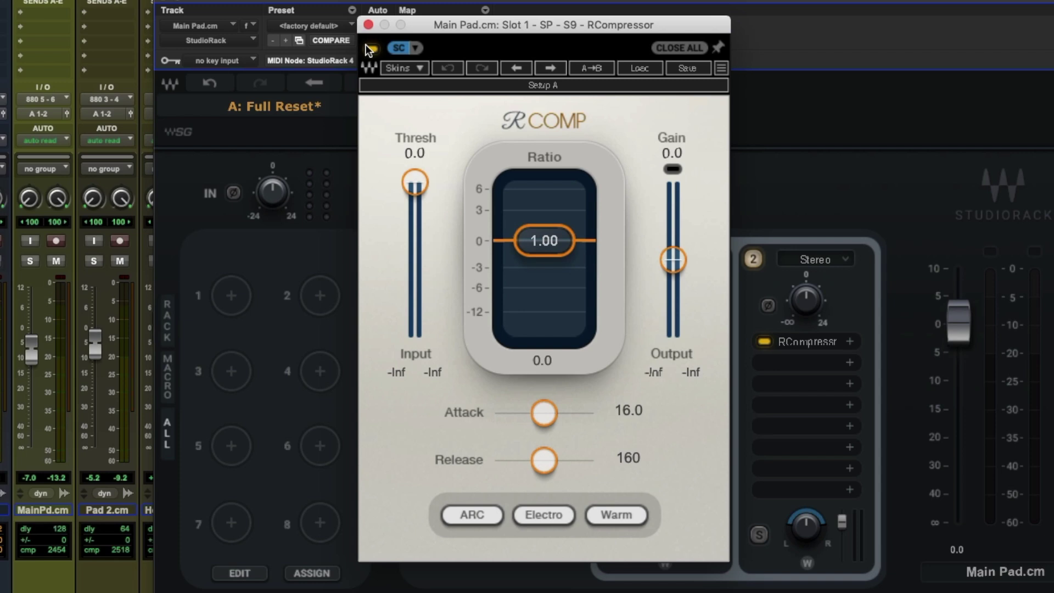
pyautogui.click(368, 25)
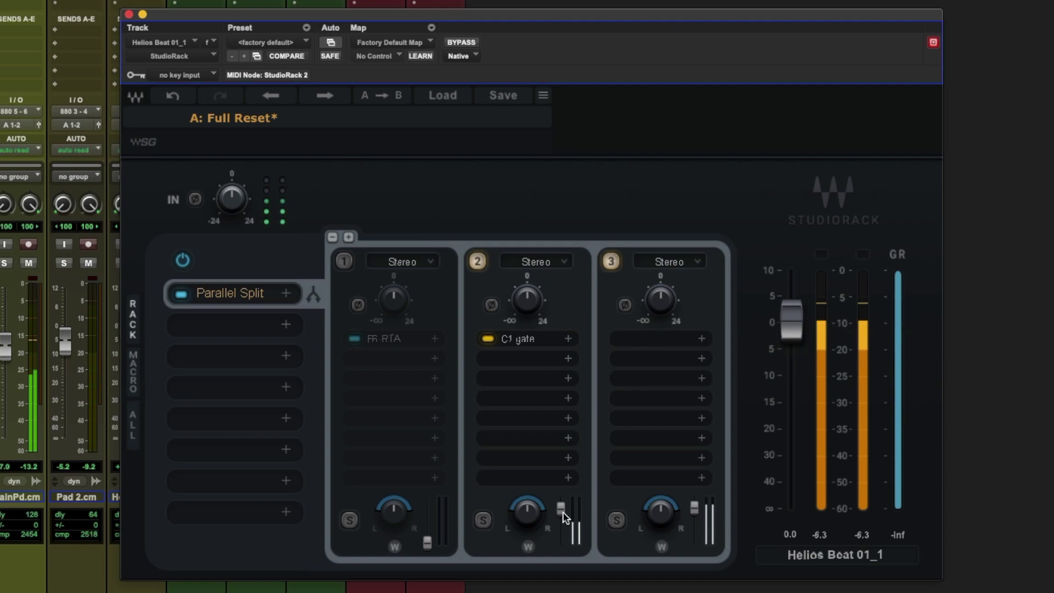
# Raise the Helios Beat rack 2 output fader to about 11.6, return it to its starting level and stop playback.
pyautogui.moveTo(561, 509); pyautogui.dragTo(561, 496)
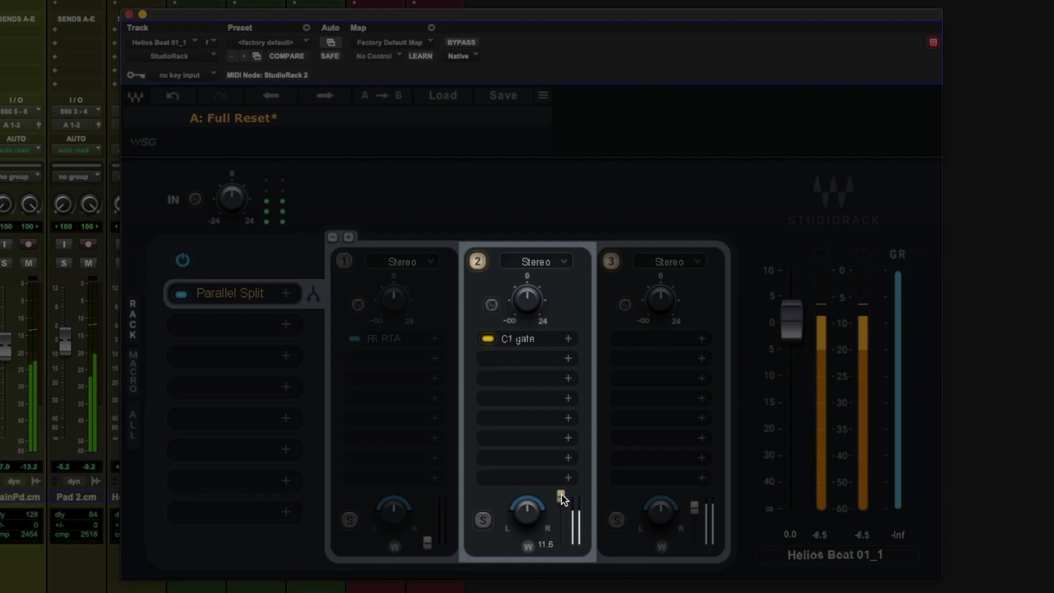
pyautogui.moveTo(561, 498); pyautogui.dragTo(562, 508)
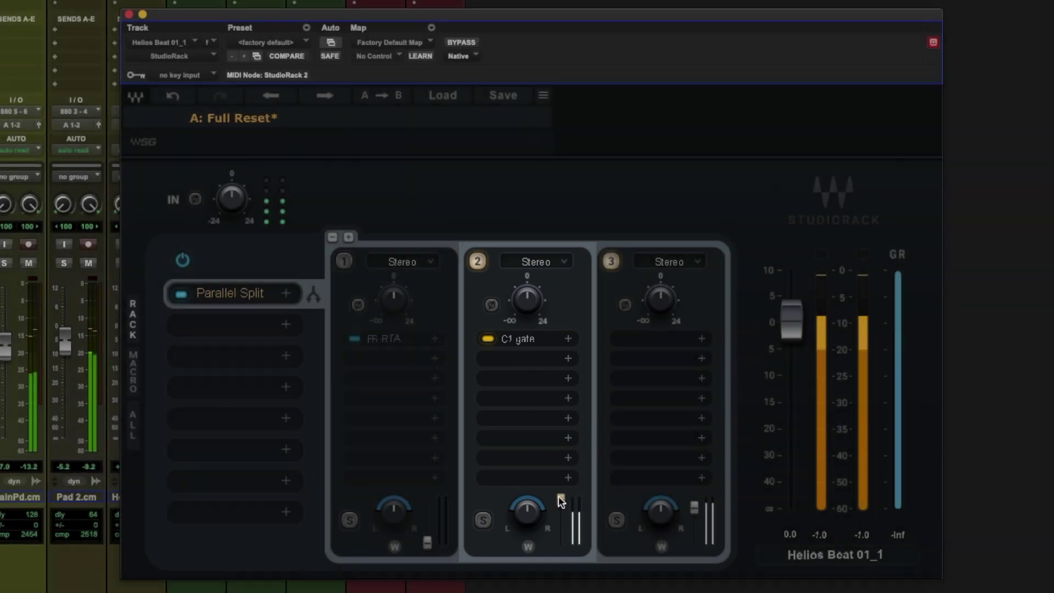
pyautogui.press('space')
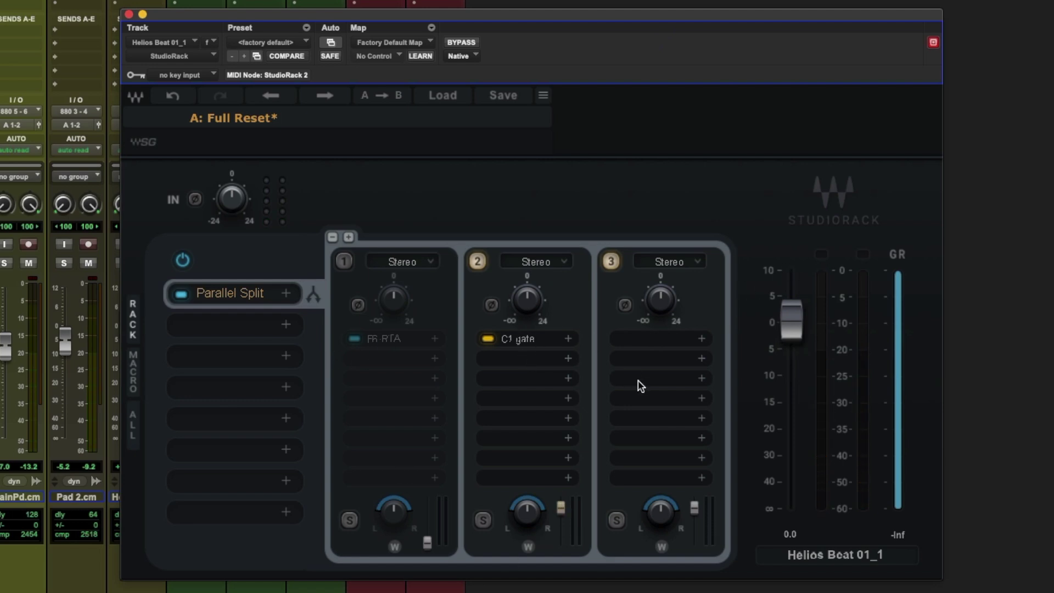
# Open the F6-RTA in rack 1 and play the loop to examine its band-passed signal.
pyautogui.click(388, 340)
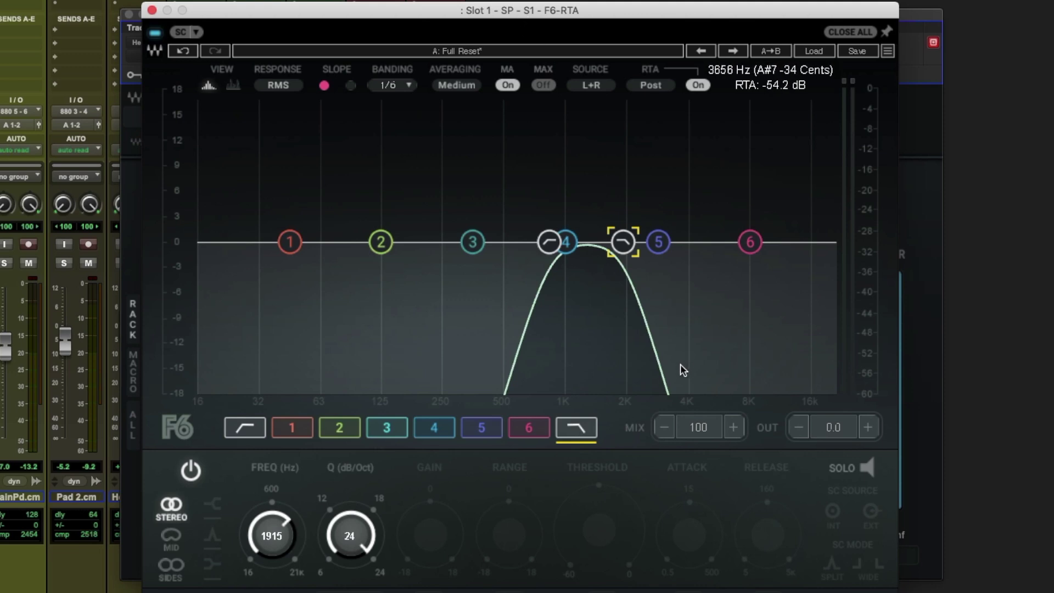
pyautogui.press('space')
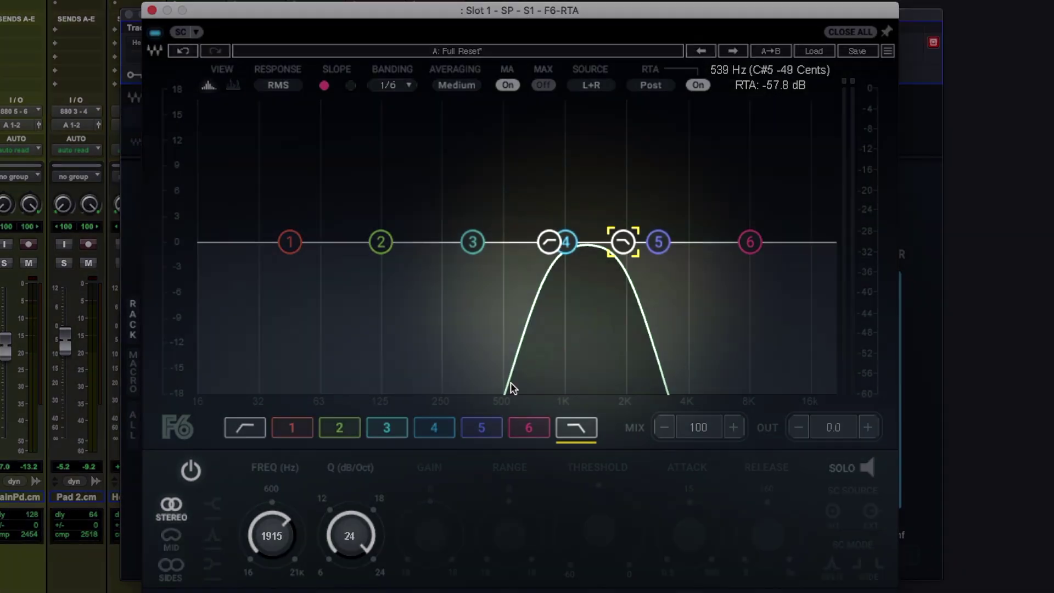
pyautogui.click(33, 327)
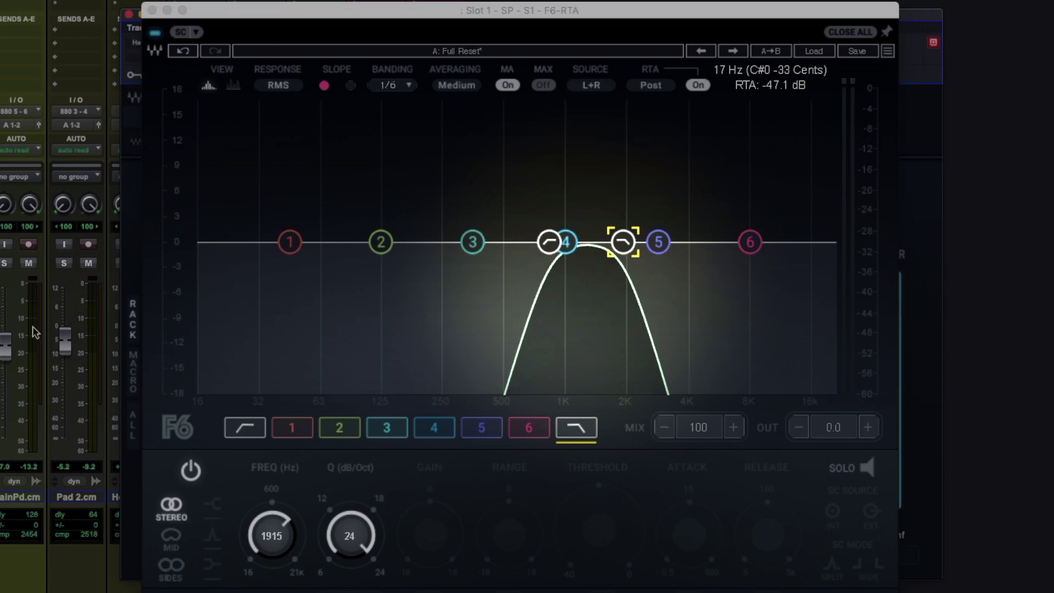
pyautogui.press('space')
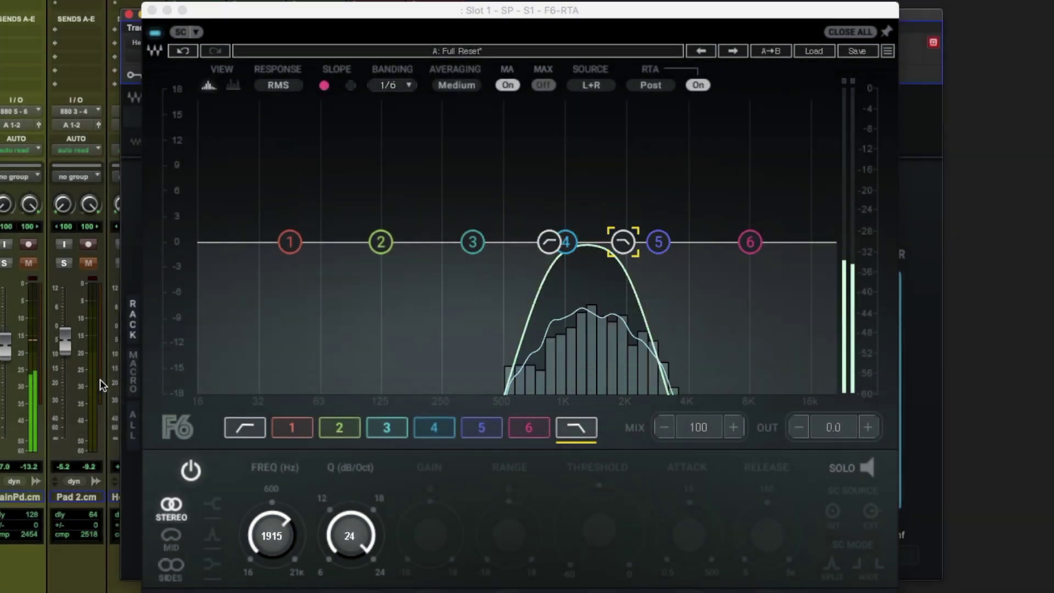
pyautogui.click(128, 387)
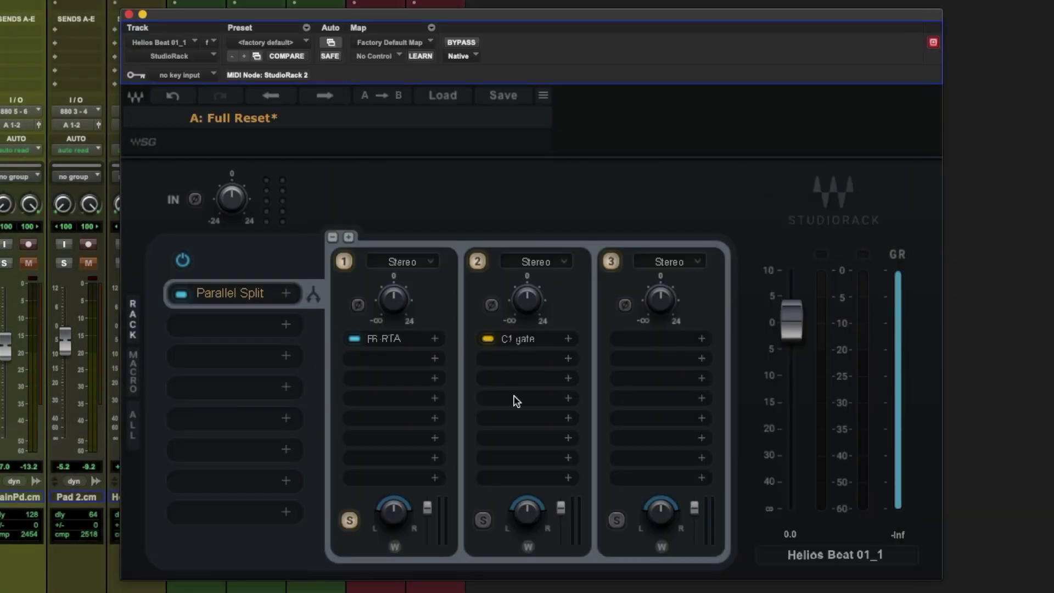
# Open the C1 gate in rack 2, check its sidechain source and load the Classic gate preset.
pyautogui.click(520, 340)
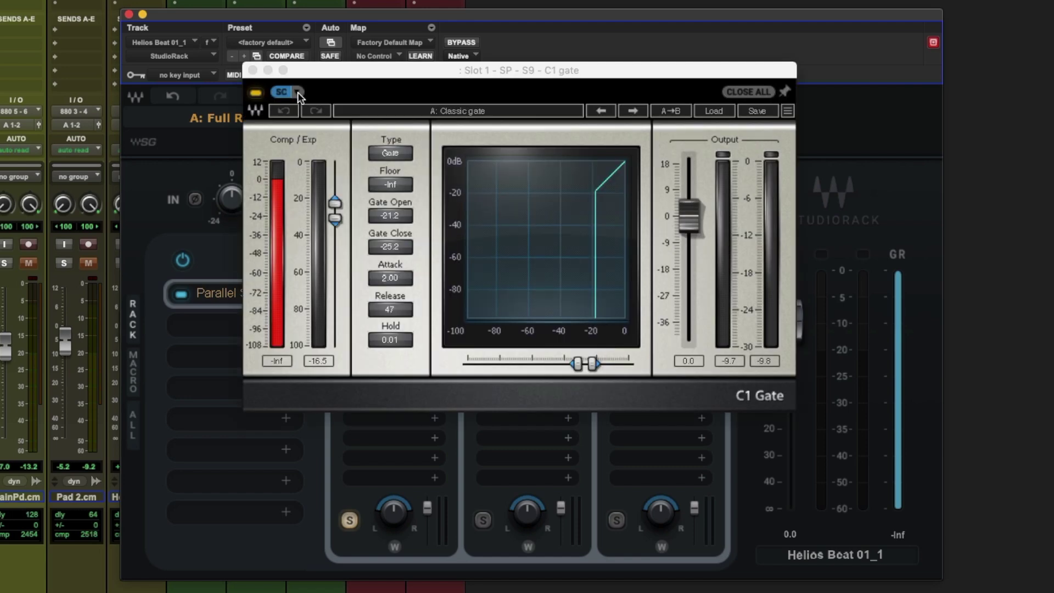
pyautogui.click(298, 94)
pyautogui.click(713, 111)
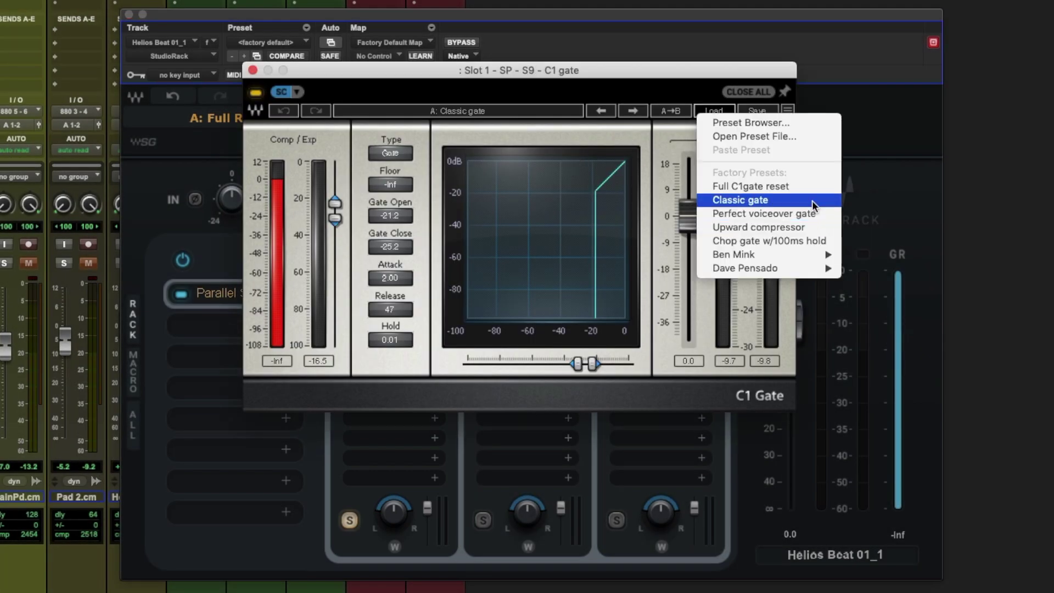
pyautogui.click(812, 200)
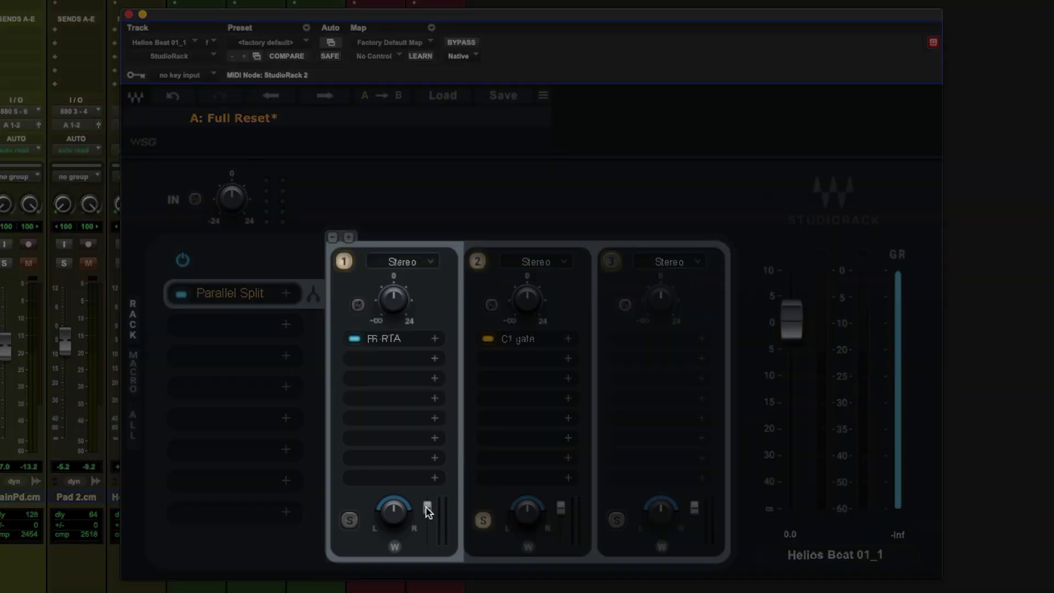
# Pull rack 1's output fader all the way down and audition the soloed, gated signal of rack 2.
pyautogui.moveTo(428, 510); pyautogui.dragTo(428, 535)
pyautogui.click(515, 356)
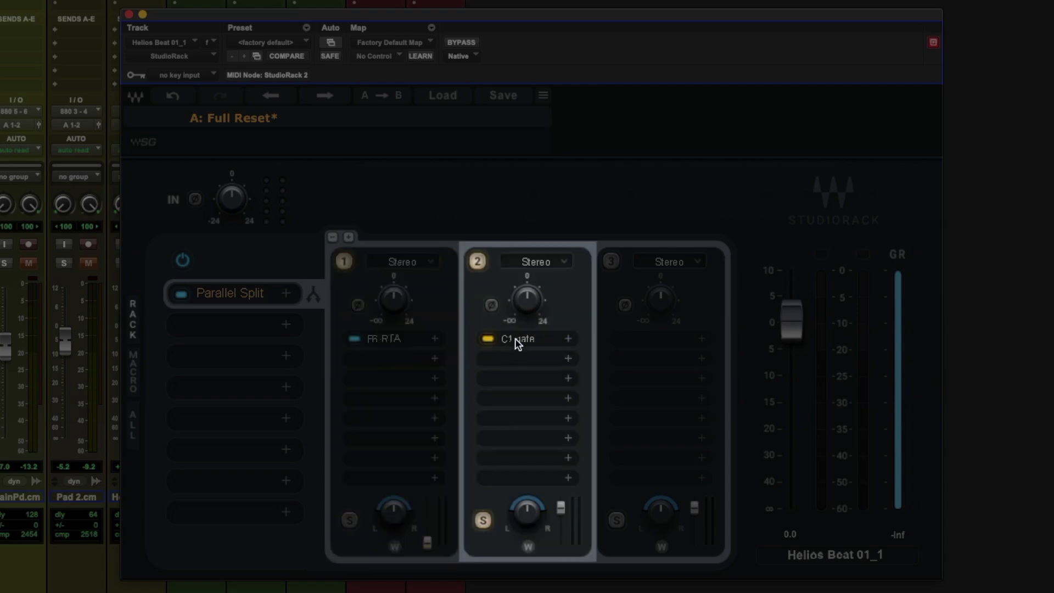
pyautogui.press('space')
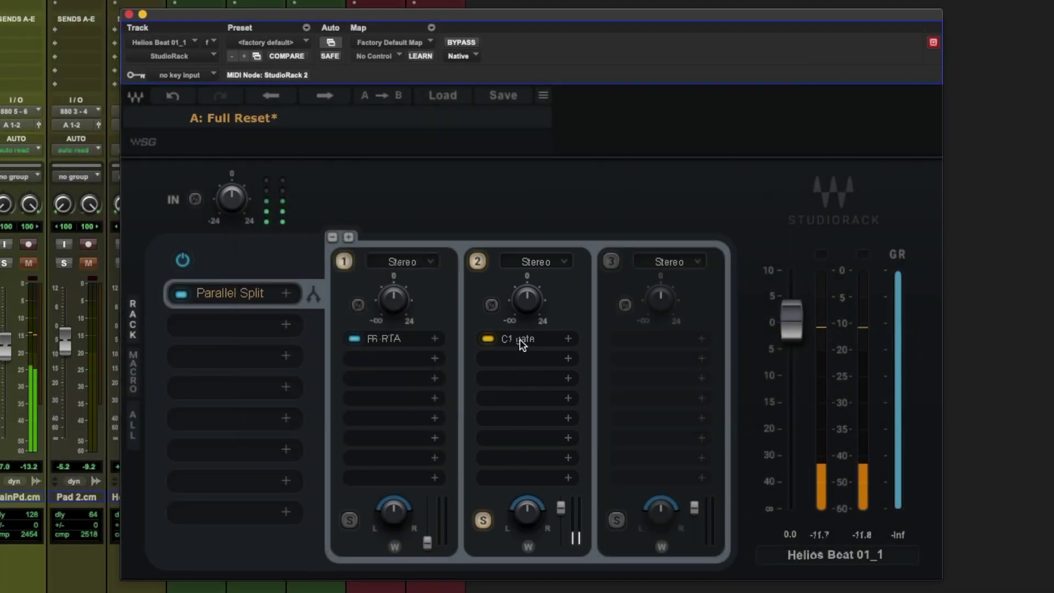
pyautogui.click(521, 343)
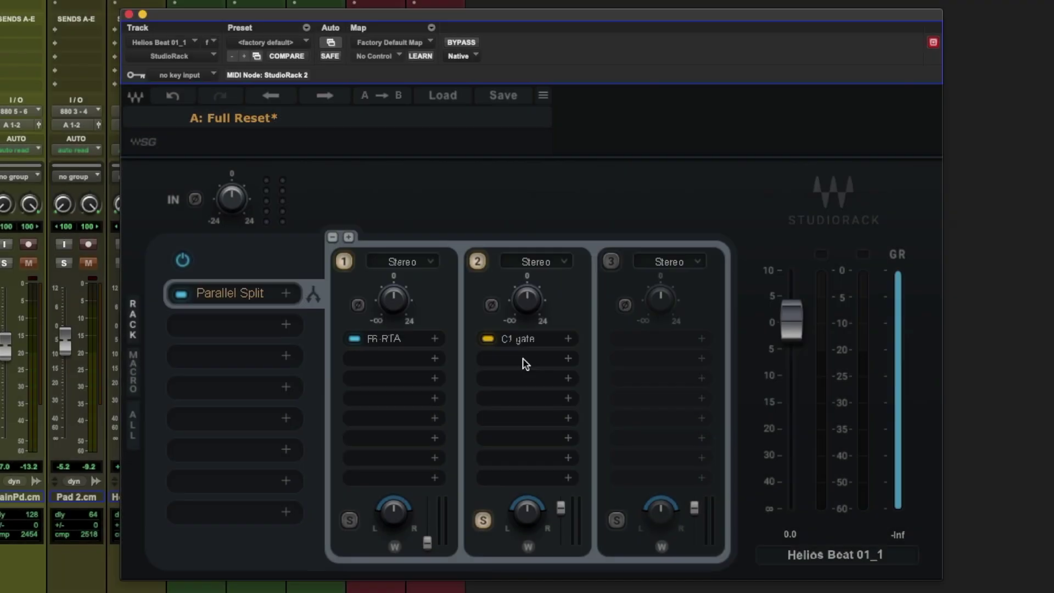
# Insert F6-RTA below the C1 gate in rack 2 and set band 6 to about 4562 Hz, gain -2.5, range -9.5, threshold -33.1.
pyautogui.click(524, 363)
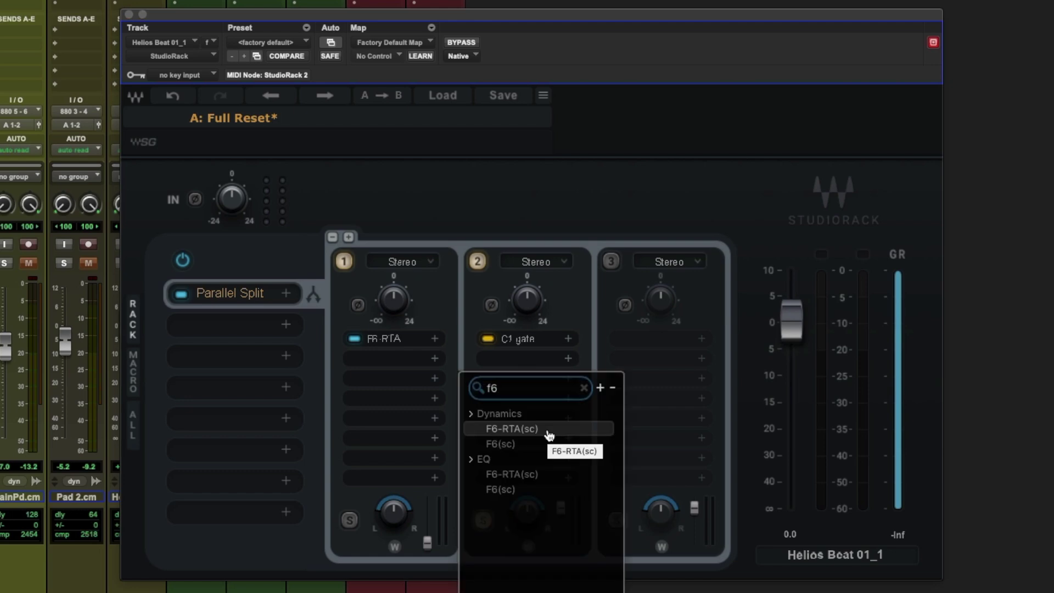
pyautogui.click(549, 428)
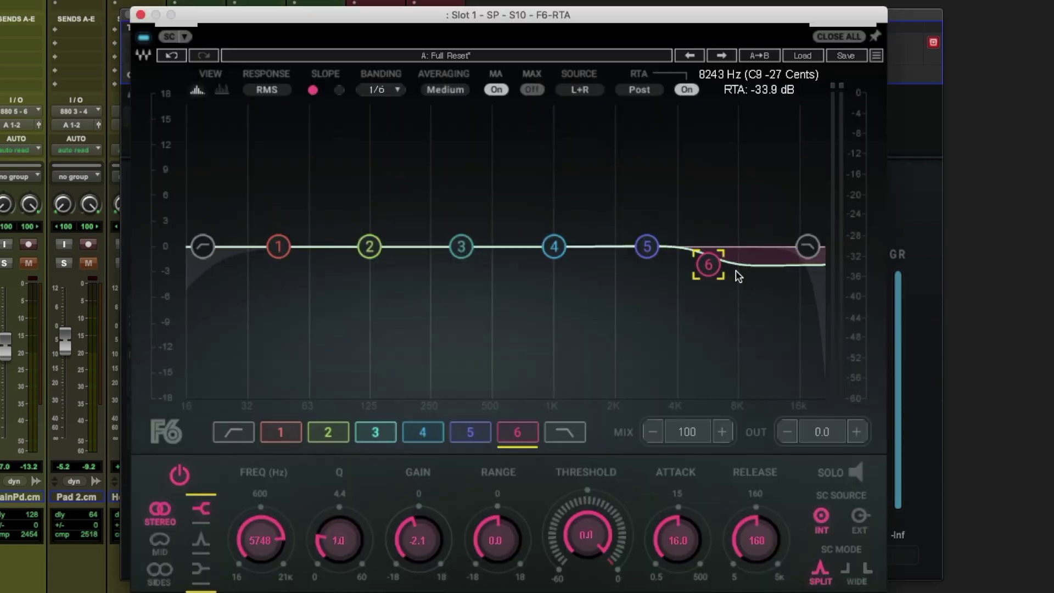
pyautogui.moveTo(709, 252); pyautogui.dragTo(687, 278)
pyautogui.moveTo(495, 540); pyautogui.dragTo(495, 565)
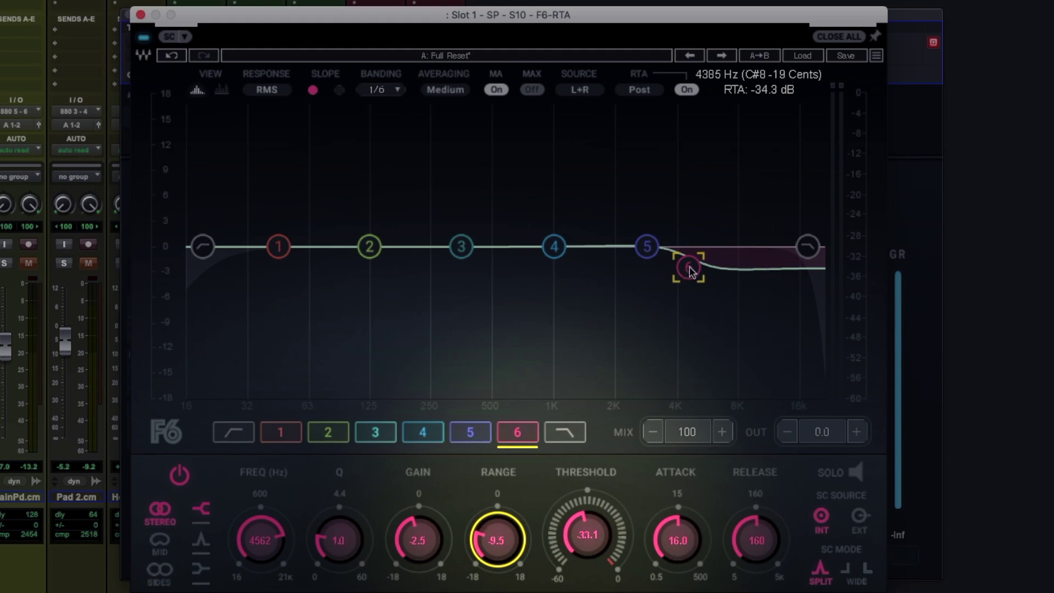
# Set F6-RTA band 6 in rack 2 to 2728 Hz, gain -5.9 and range -12.4, and close the plugin.
pyautogui.moveTo(689, 267); pyautogui.dragTo(657, 263)
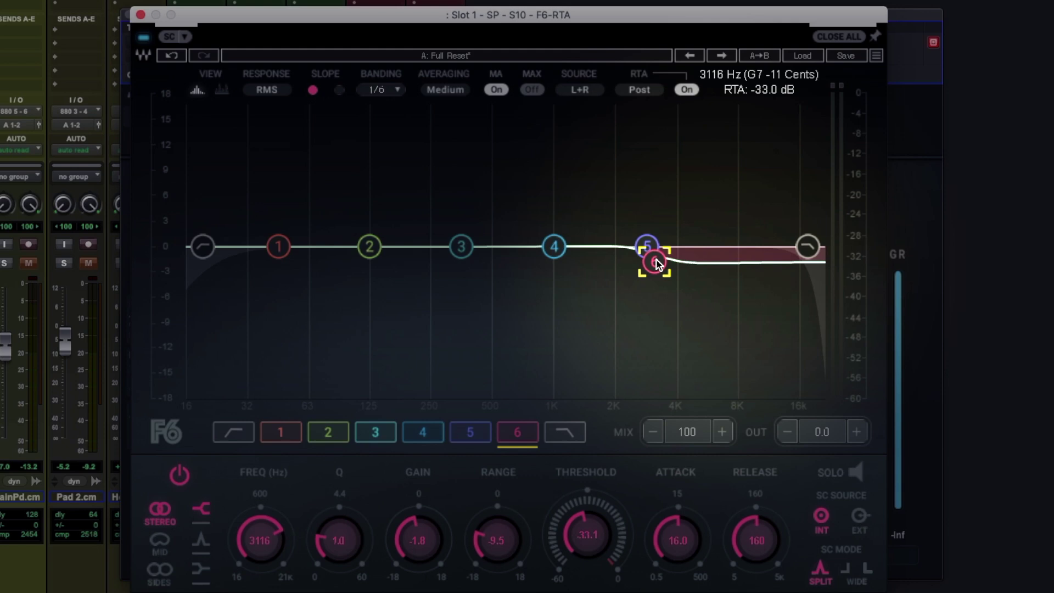
pyautogui.moveTo(657, 264); pyautogui.dragTo(642, 298)
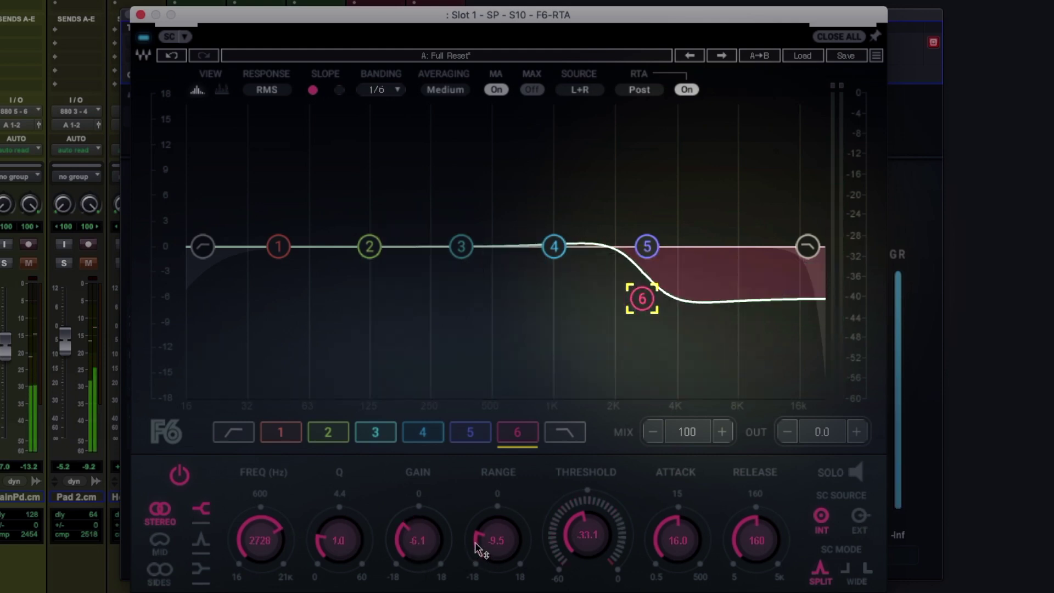
pyautogui.moveTo(483, 545); pyautogui.dragTo(482, 555)
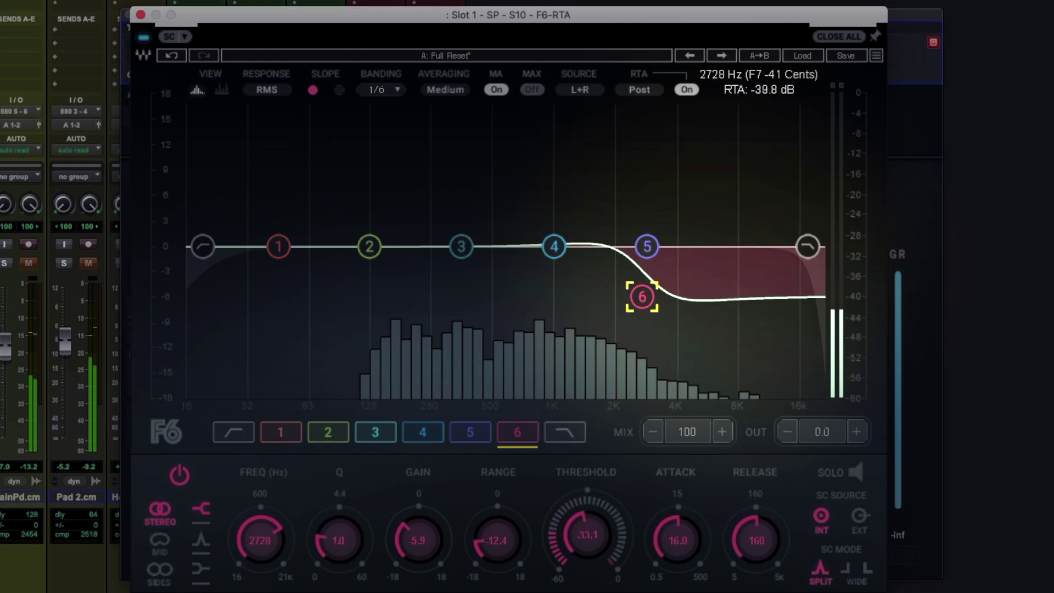
pyautogui.moveTo(640, 299); pyautogui.dragTo(639, 296)
pyautogui.click(139, 15)
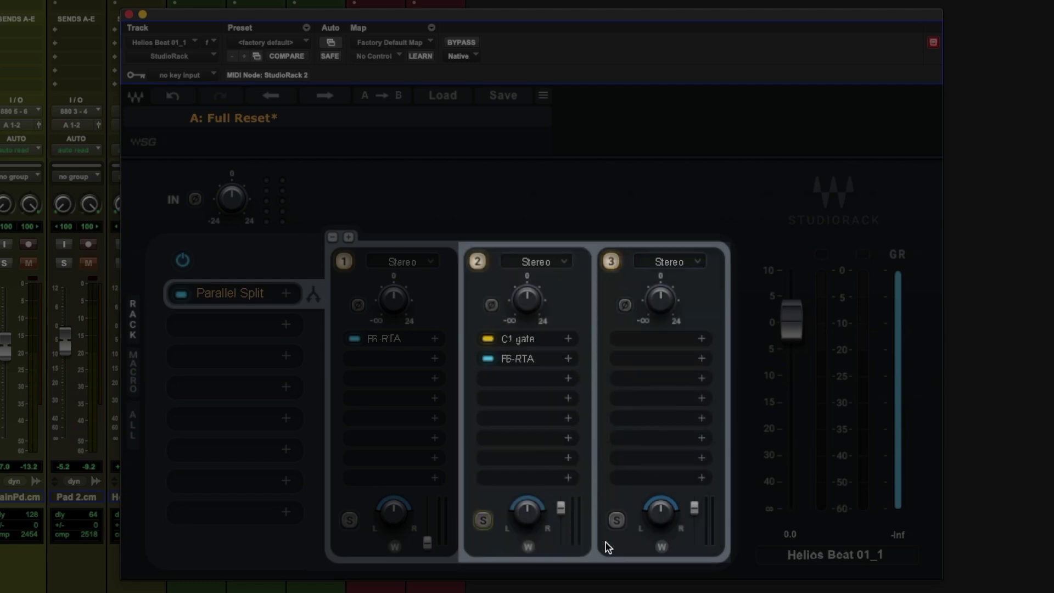
# Assign rack 2's output fader to Macro 1 and name the macro Snare Level.
pyautogui.rightClick(561, 509)
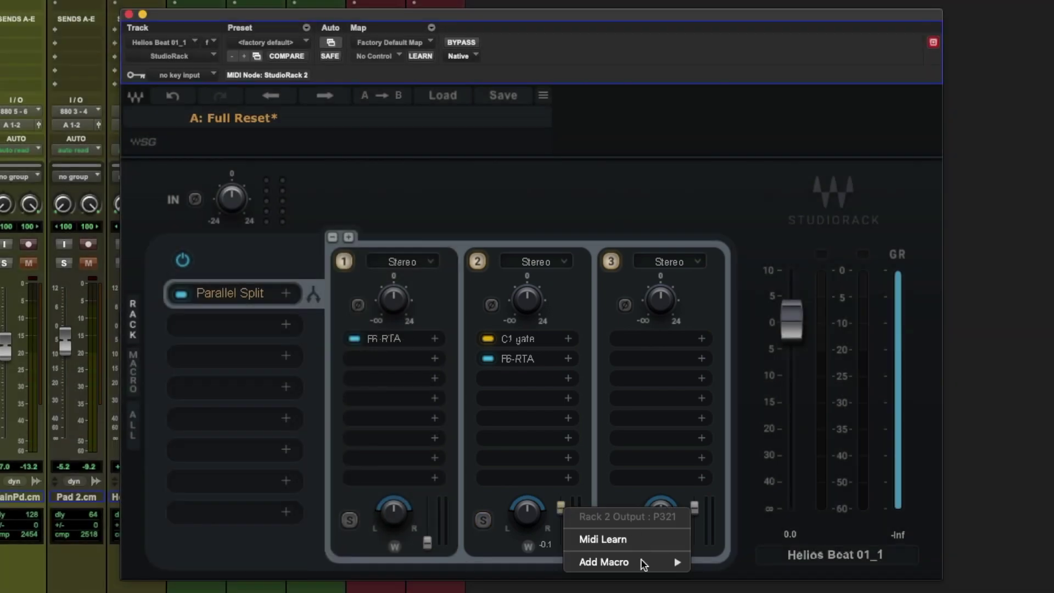
pyautogui.moveTo(638, 565)
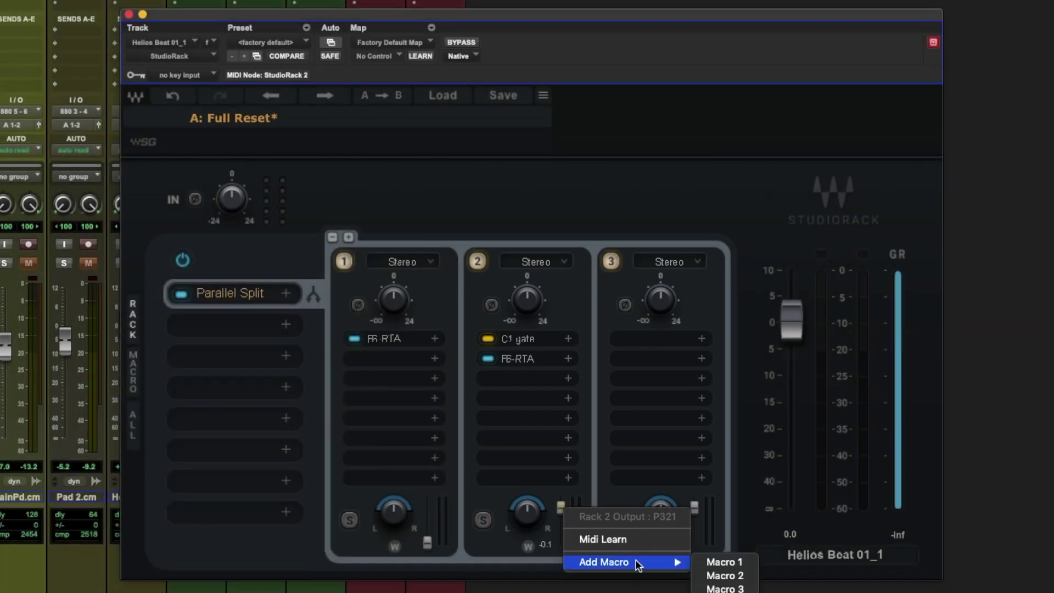
pyautogui.click(726, 562)
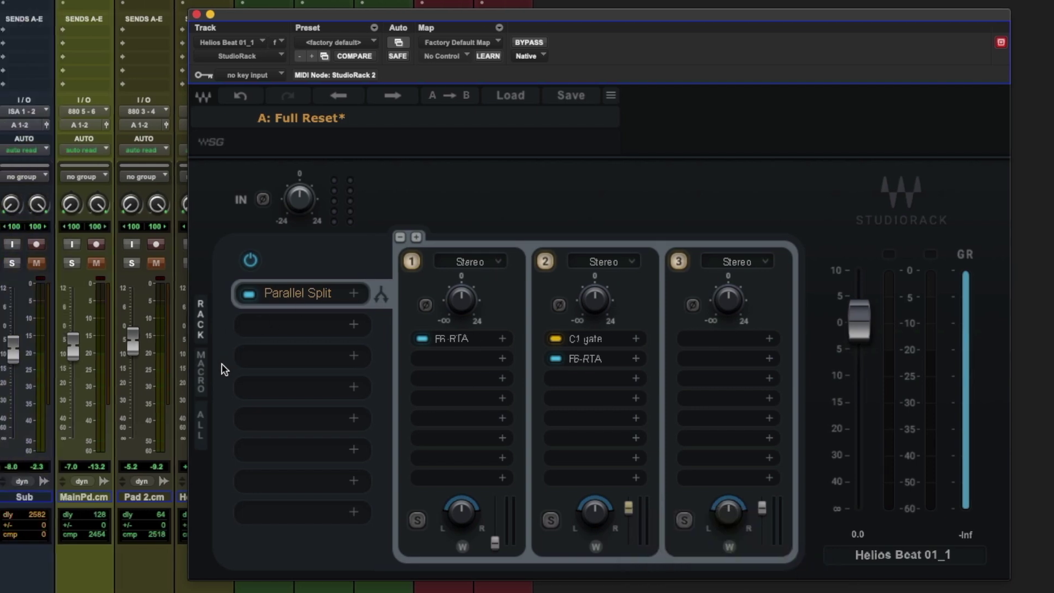
pyautogui.hotkey('shift', 's')
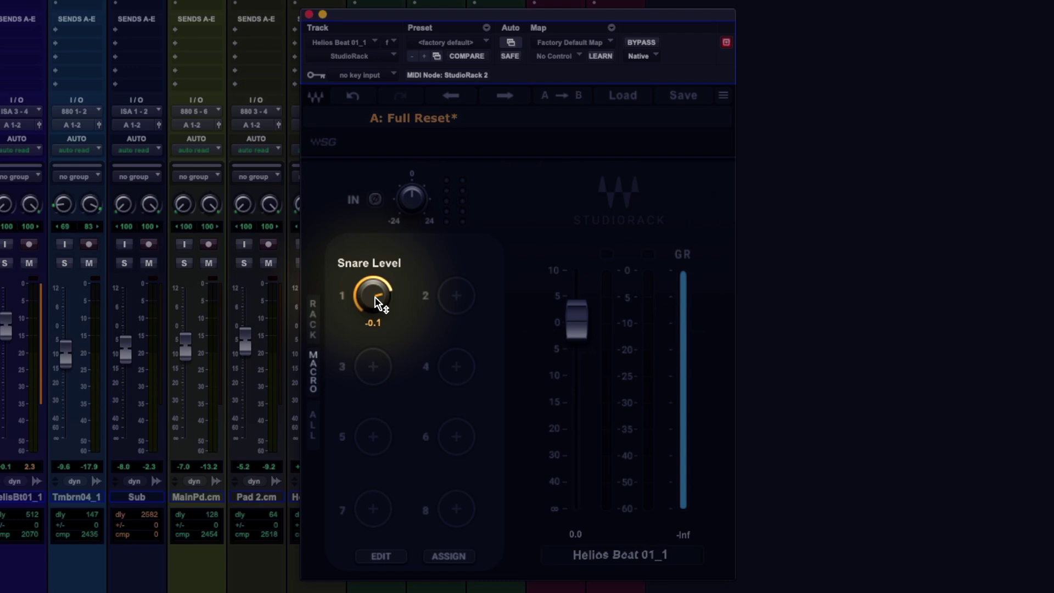
# Raise the Snare Level macro and play the session to audition the louder snare.
pyautogui.moveTo(375, 297); pyautogui.dragTo(374, 275)
pyautogui.press('space')
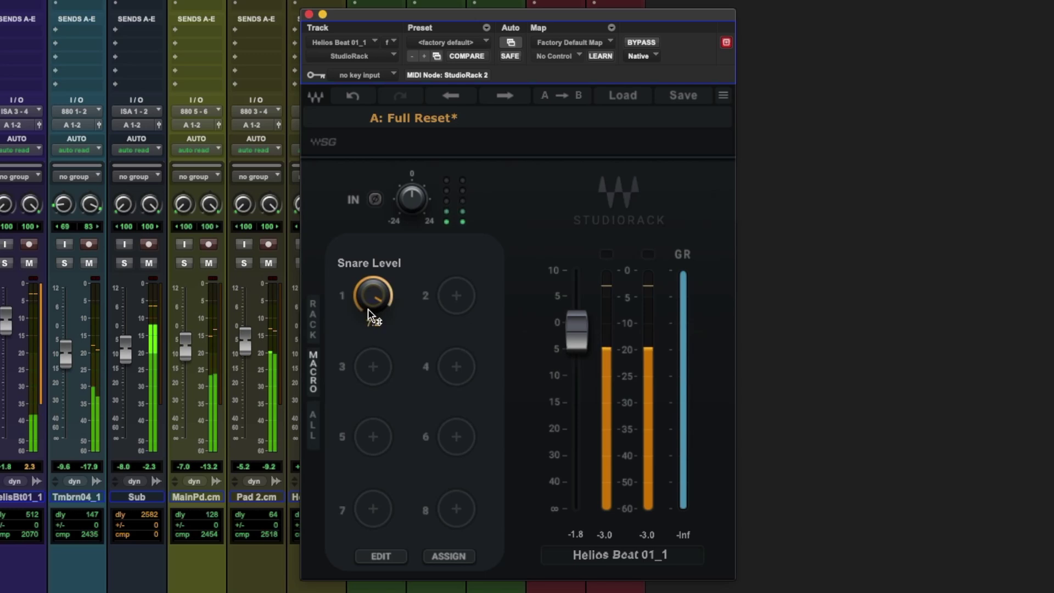
# Return to the rack view and inspect the Metal stomp, Doubler stomp and RVerb settings in rack 2.
pyautogui.click(313, 318)
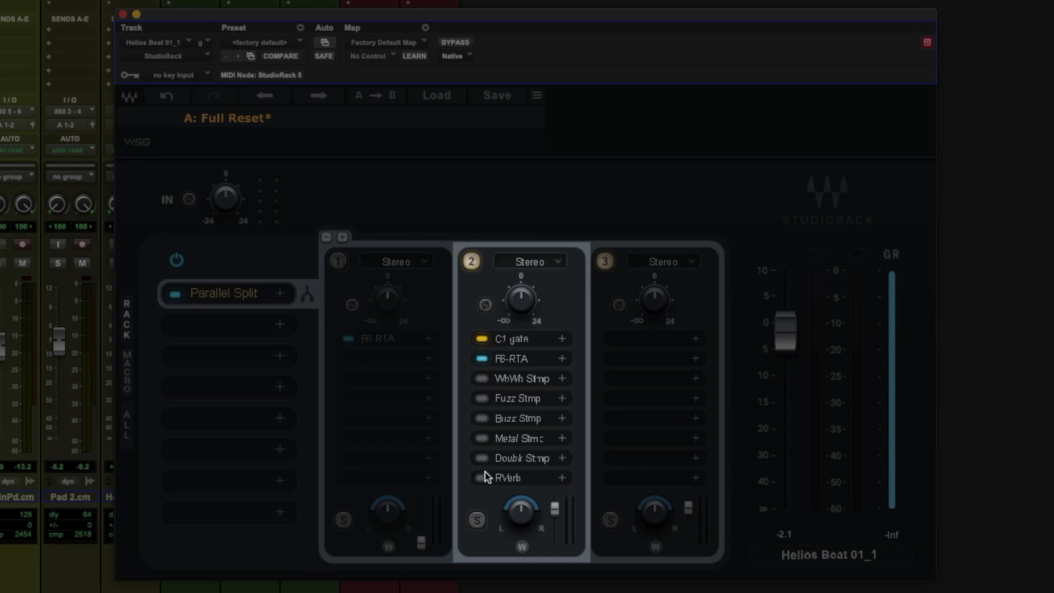
pyautogui.click(483, 439)
pyautogui.click(482, 438)
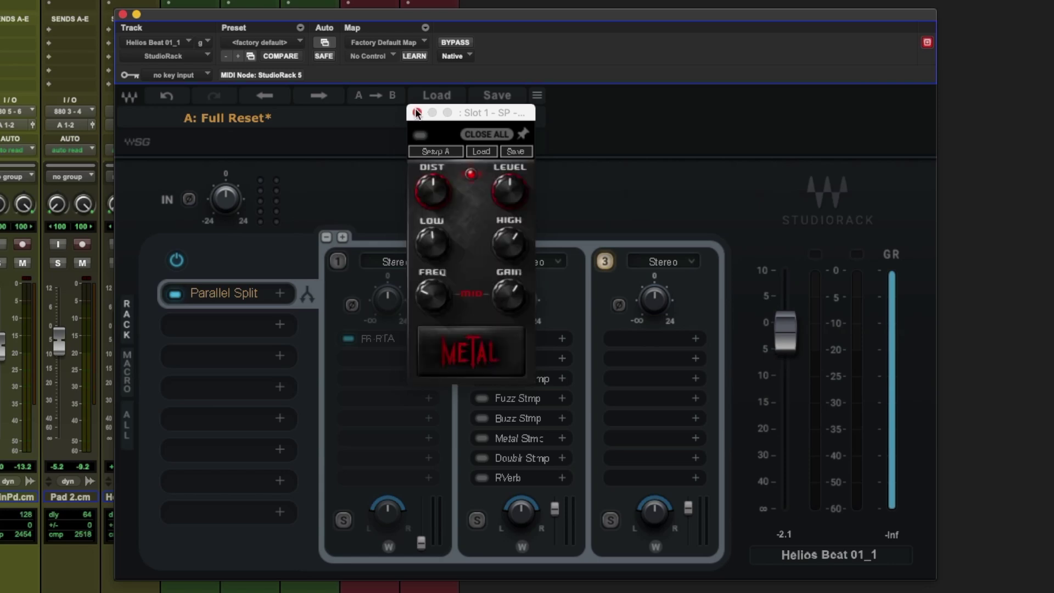
pyautogui.click(518, 457)
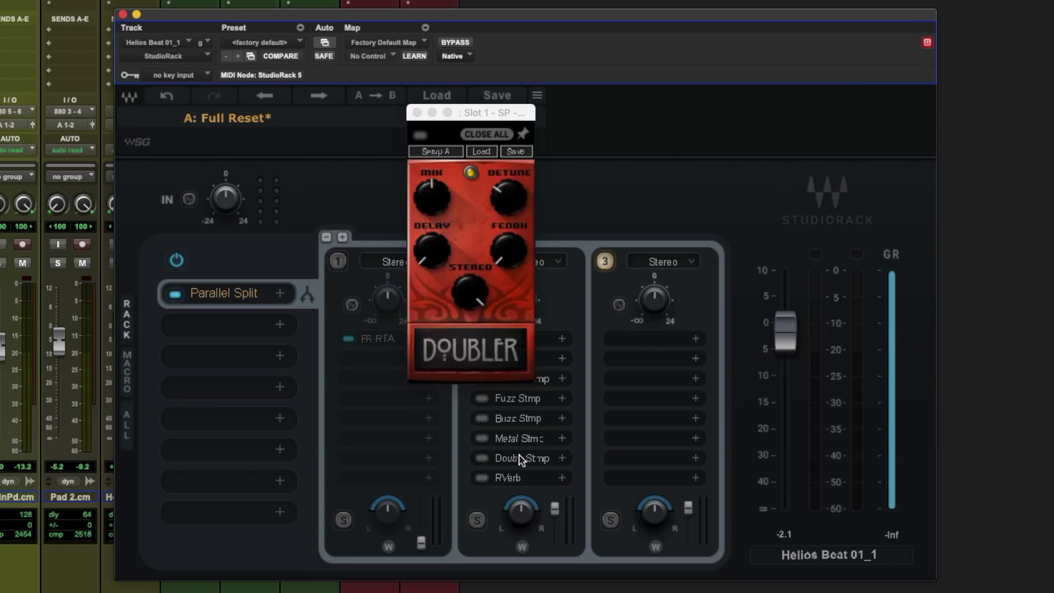
pyautogui.click(515, 478)
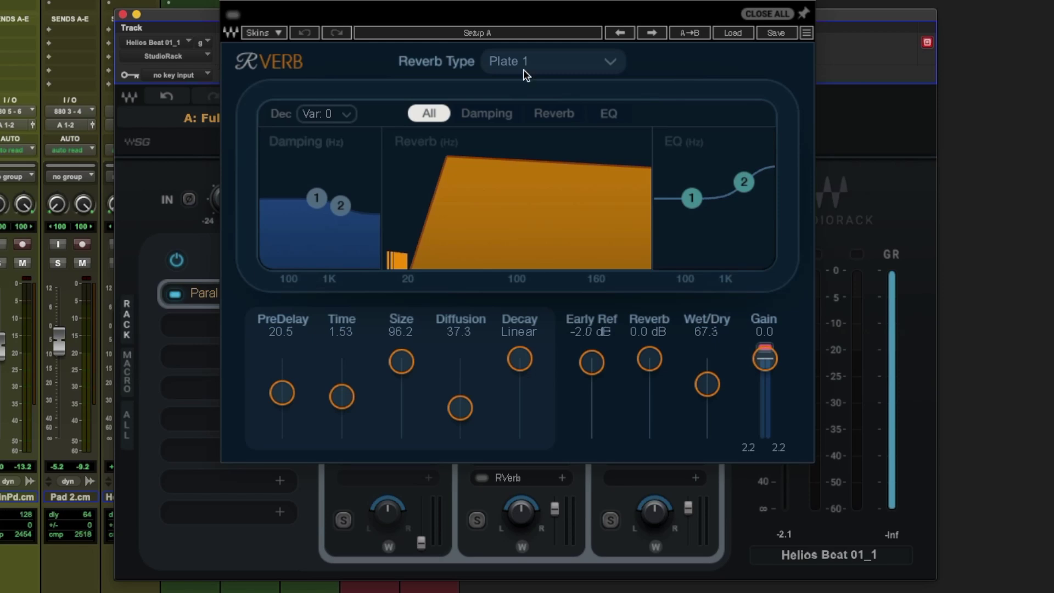
pyautogui.click(542, 57)
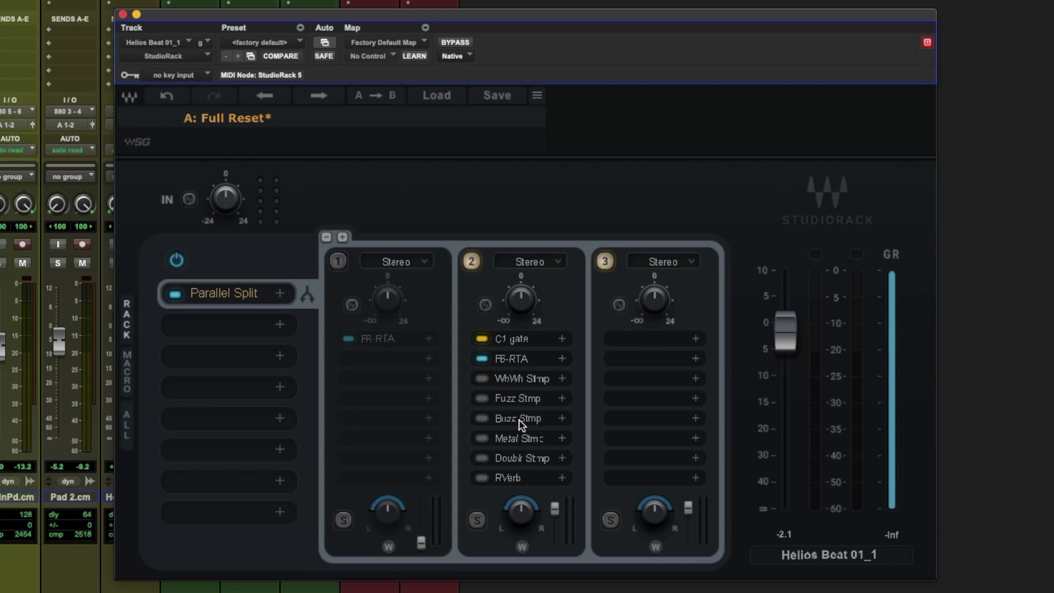
# Audition rack 2's effects during playback, ending with WhWh and Fuzz bypassed and Buzz, Metal, Doubler and RVerb enabled.
pyautogui.press('space')
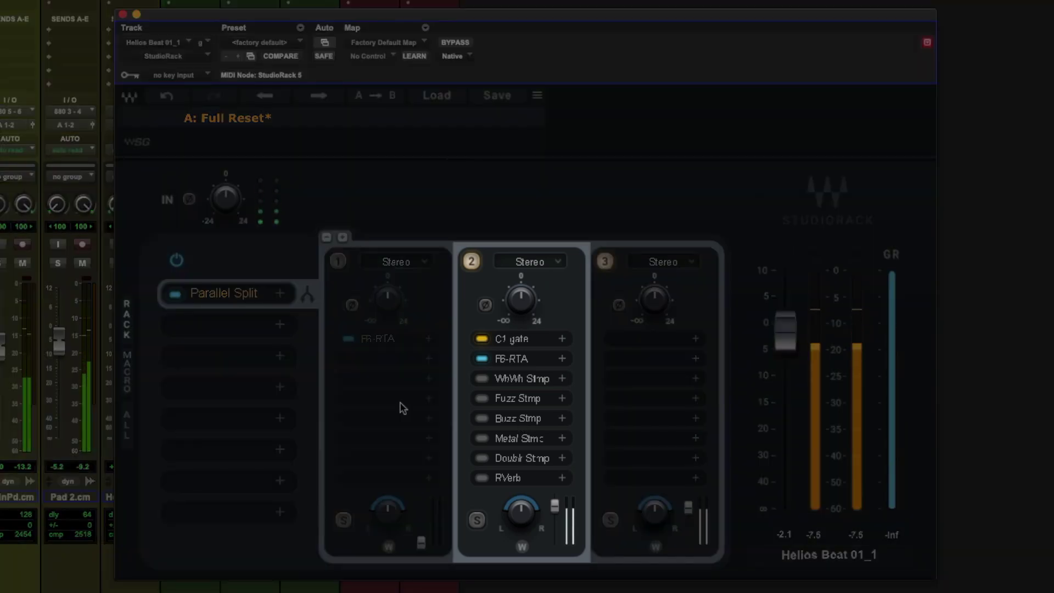
pyautogui.click(485, 381)
pyautogui.click(482, 398)
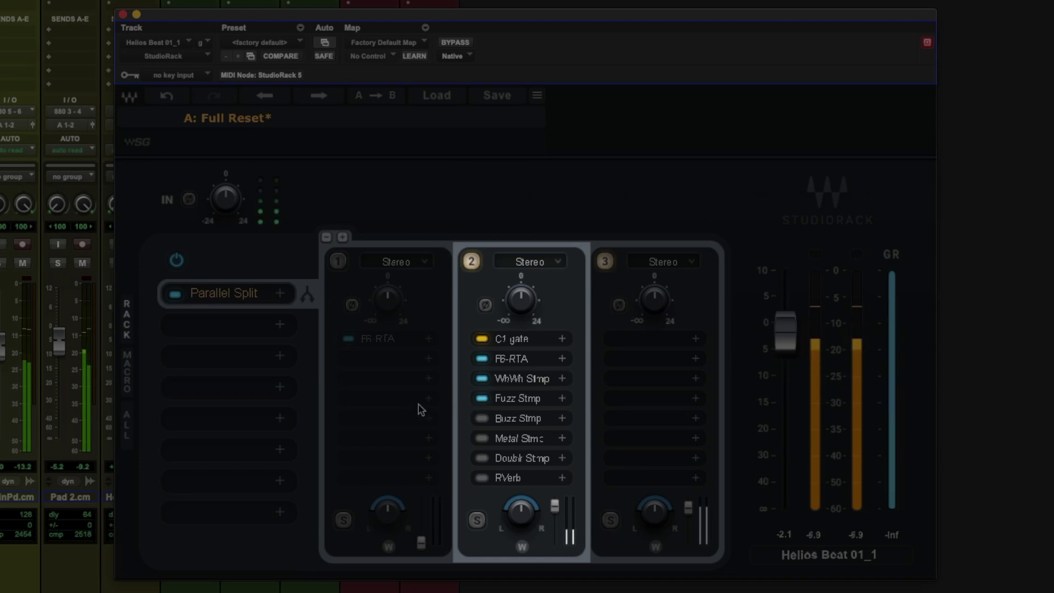
pyautogui.click(480, 378)
pyautogui.click(480, 378)
pyautogui.click(481, 419)
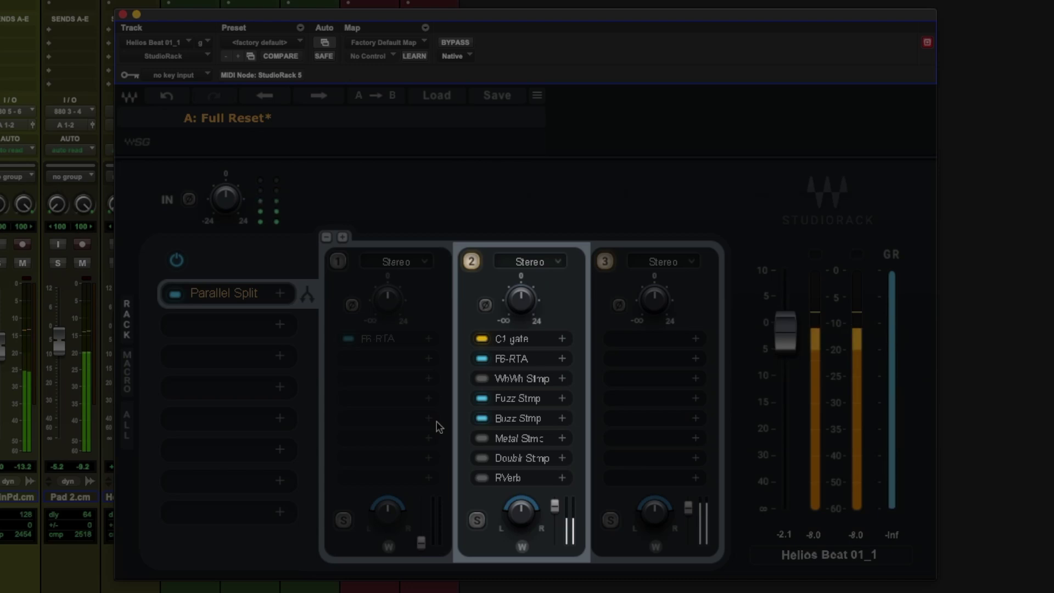
pyautogui.click(481, 398)
pyautogui.click(481, 438)
pyautogui.click(481, 477)
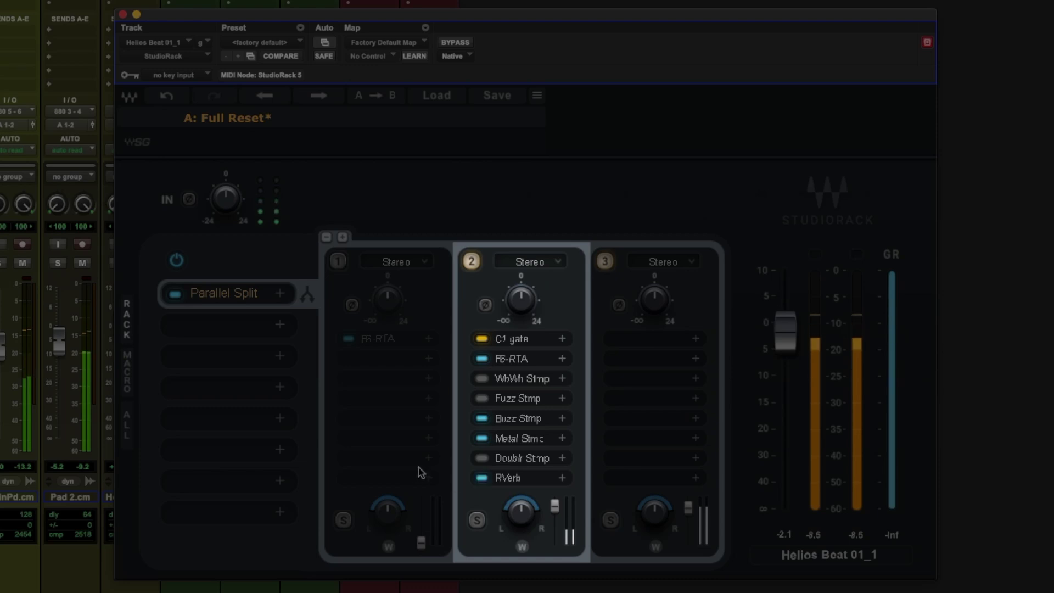
pyautogui.click(480, 458)
pyautogui.moveTo(555, 506)
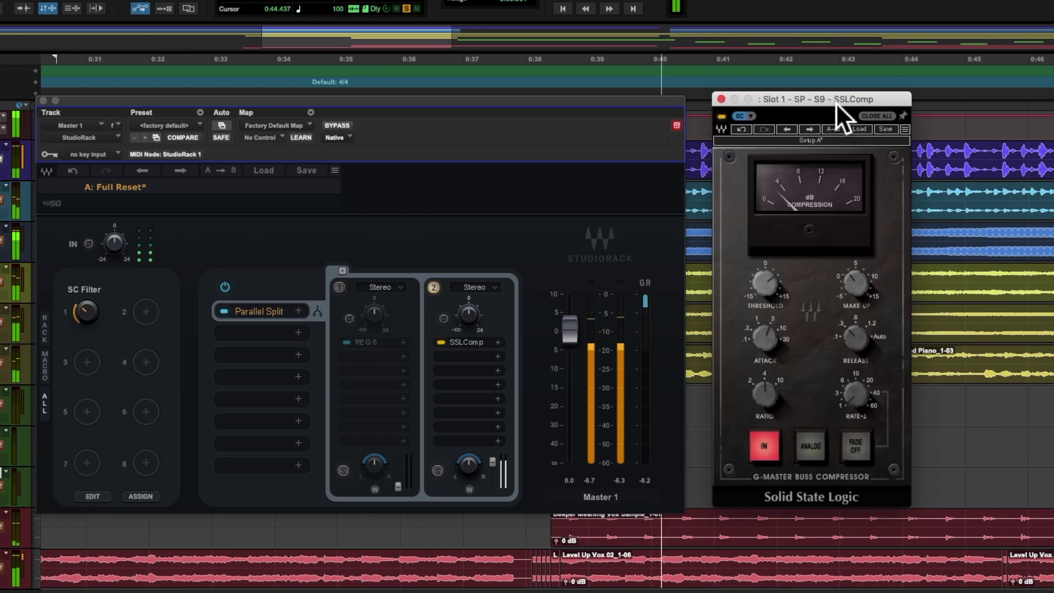
# Play the audio, engage the dbx-160's left sidechain high-pass and adjust the Abbey Road RS124's SC HP frequency.
pyautogui.moveTo(836, 103); pyautogui.dragTo(837, 103)
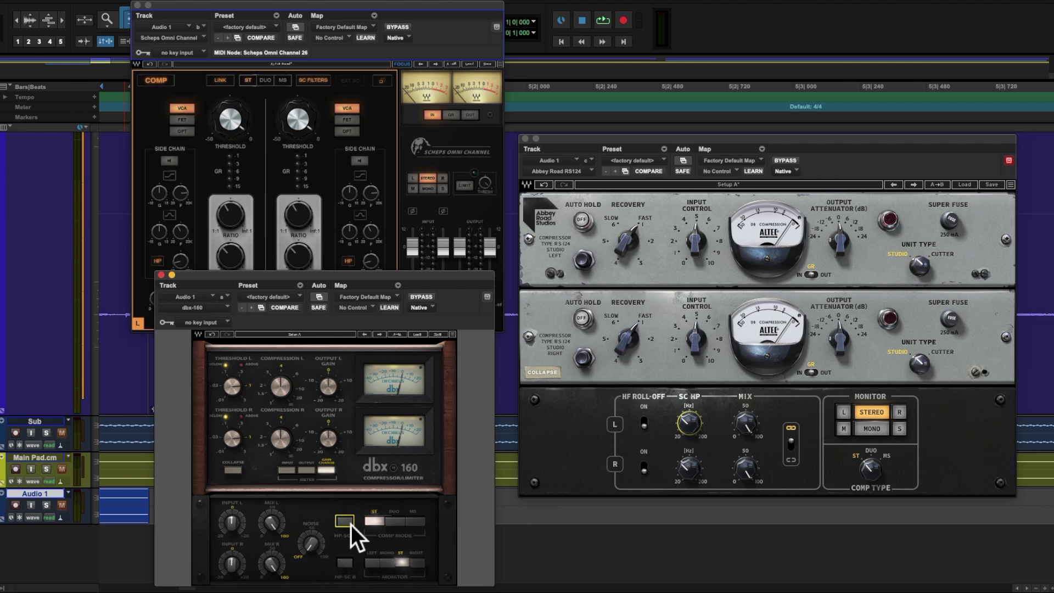
pyautogui.press('space')
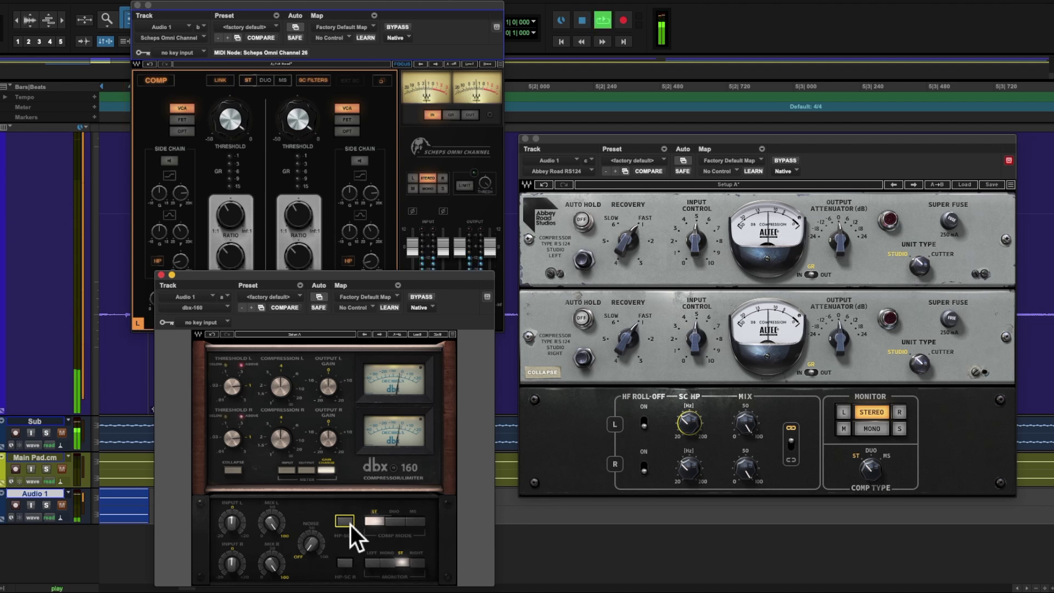
pyautogui.click(345, 521)
pyautogui.click(397, 254)
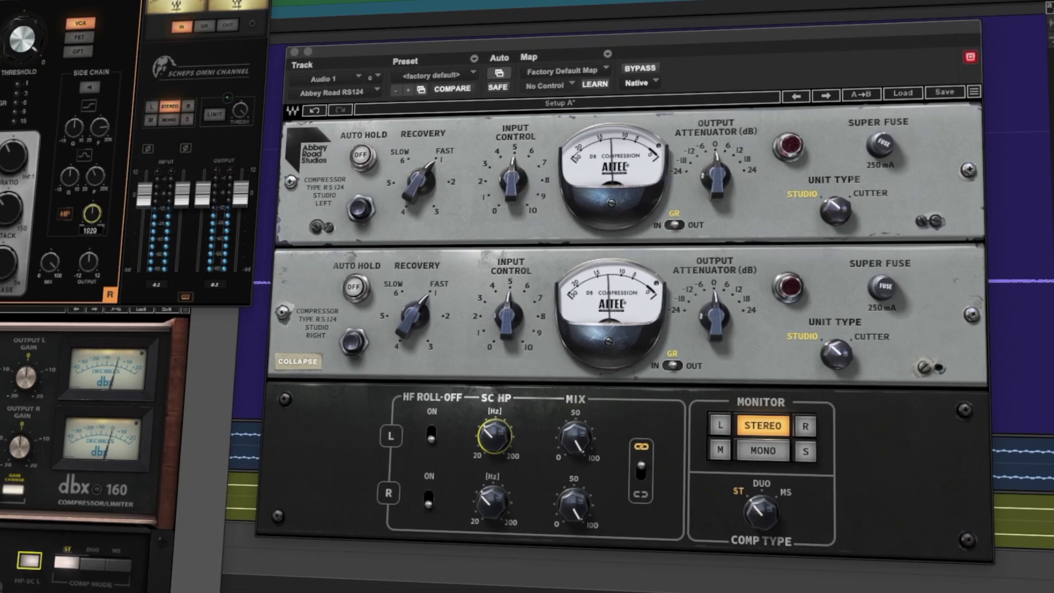
pyautogui.click(346, 256)
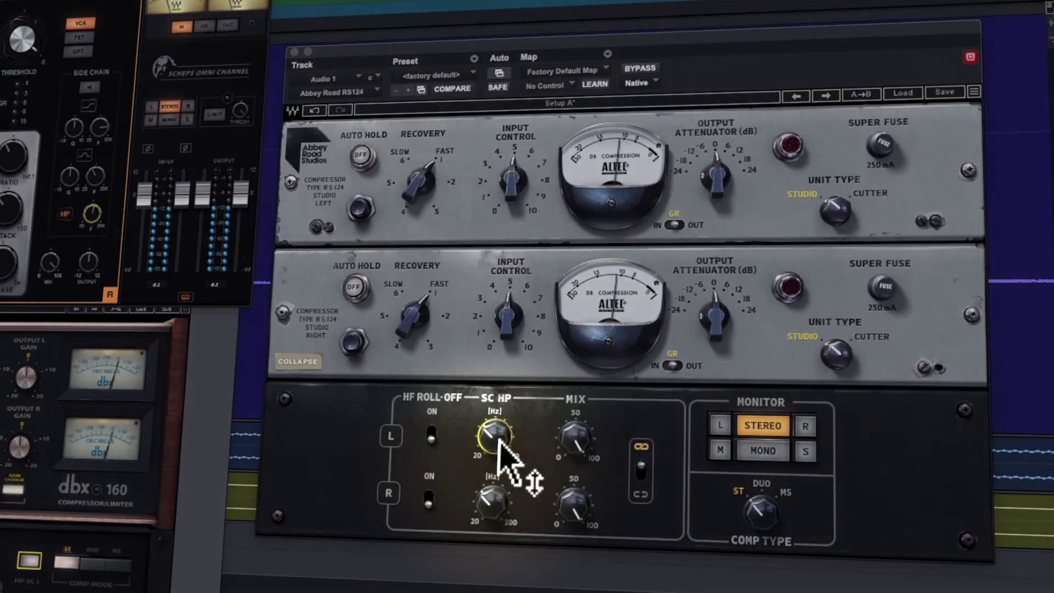
pyautogui.moveTo(497, 439)
pyautogui.mouseDown()
pyautogui.moveTo(497, 417)
pyautogui.moveTo(504, 449)
pyautogui.mouseUp()
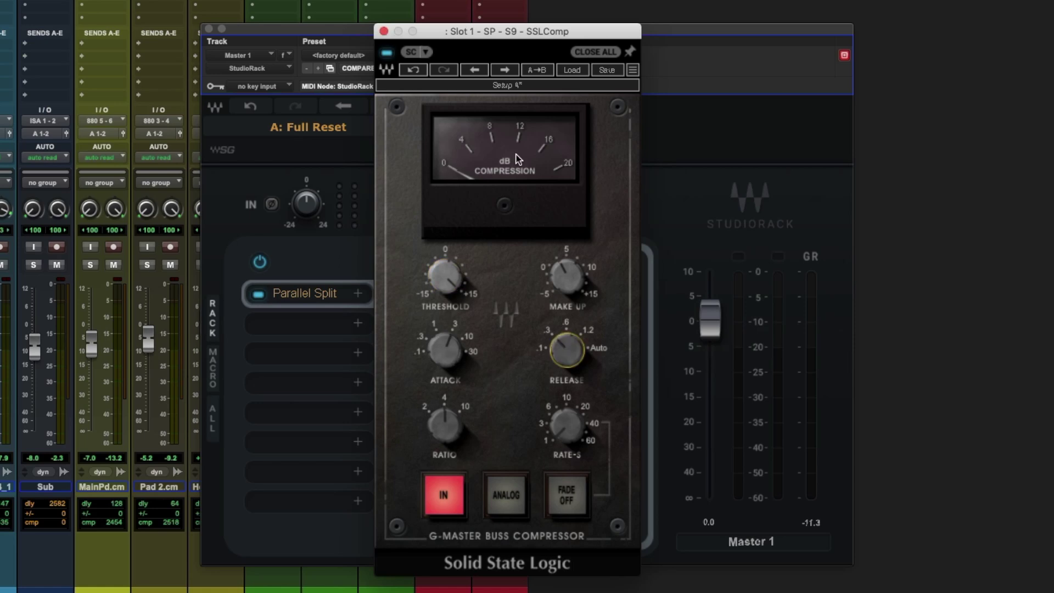
# Set the SSLComp threshold to 8.7 on Master 1 during playback, and close the compressor.
pyautogui.moveTo(470, 268)
pyautogui.press('space')
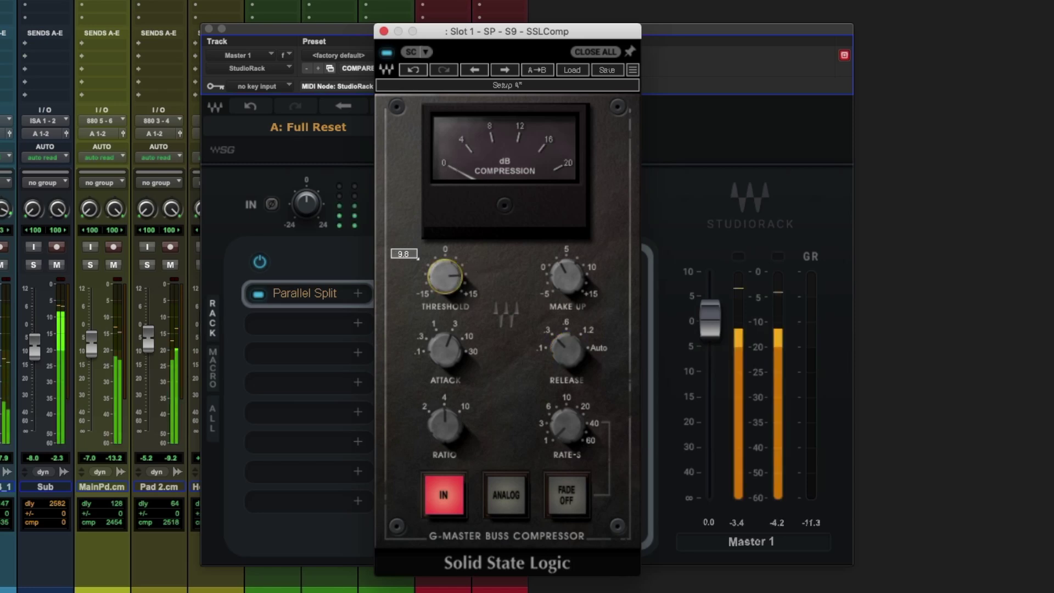
pyautogui.moveTo(446, 275)
pyautogui.mouseDown()
pyautogui.moveTo(446, 303)
pyautogui.moveTo(446, 272)
pyautogui.mouseUp()
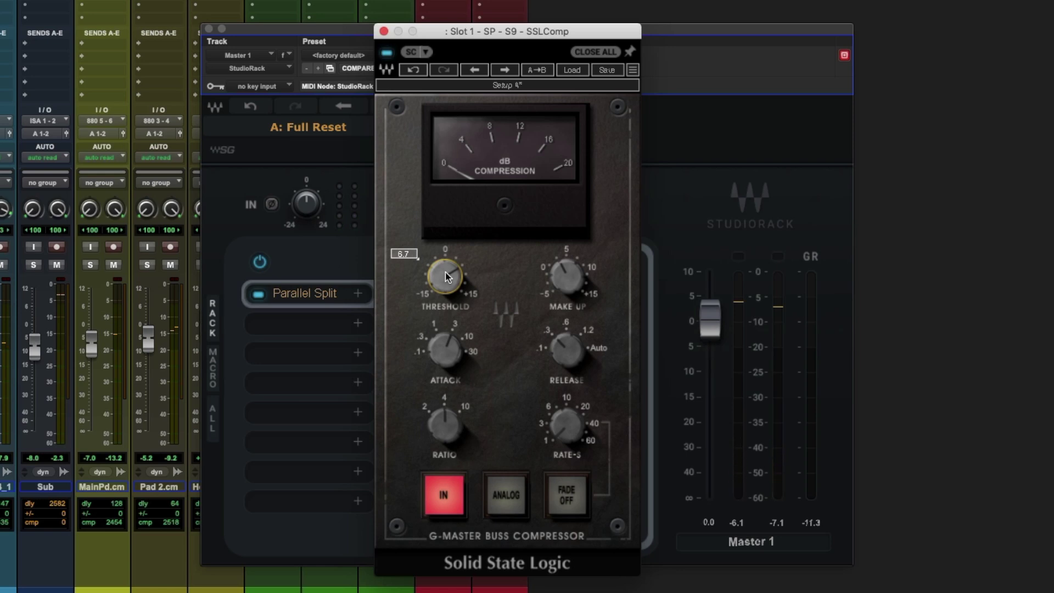
pyautogui.press('super+w')
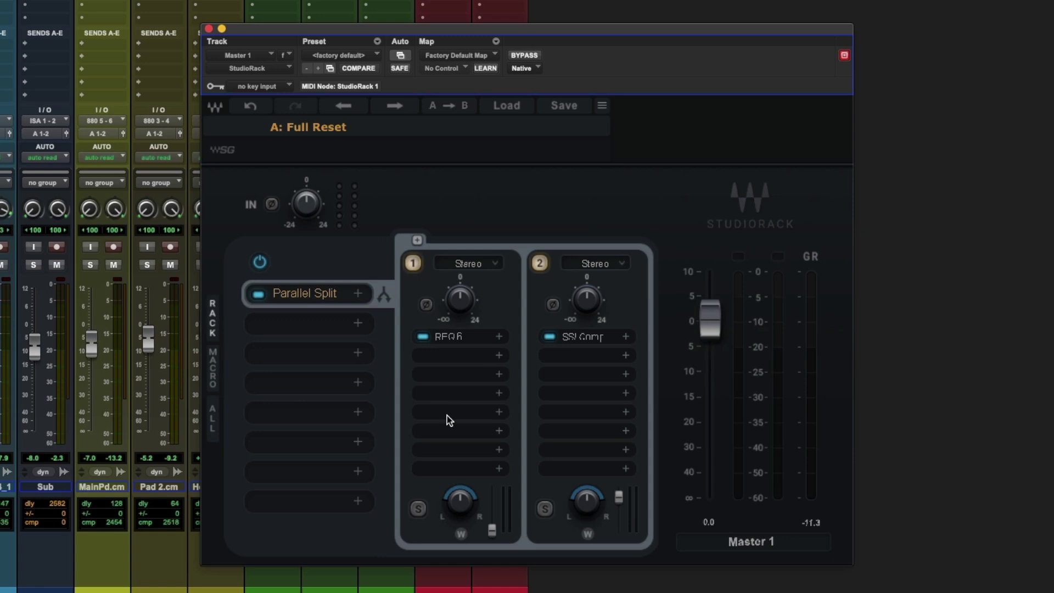
# Set REQ 6 band 1 in rack 1 to 227 Hz and assign its frequency to Macro 1.
pyautogui.click(448, 336)
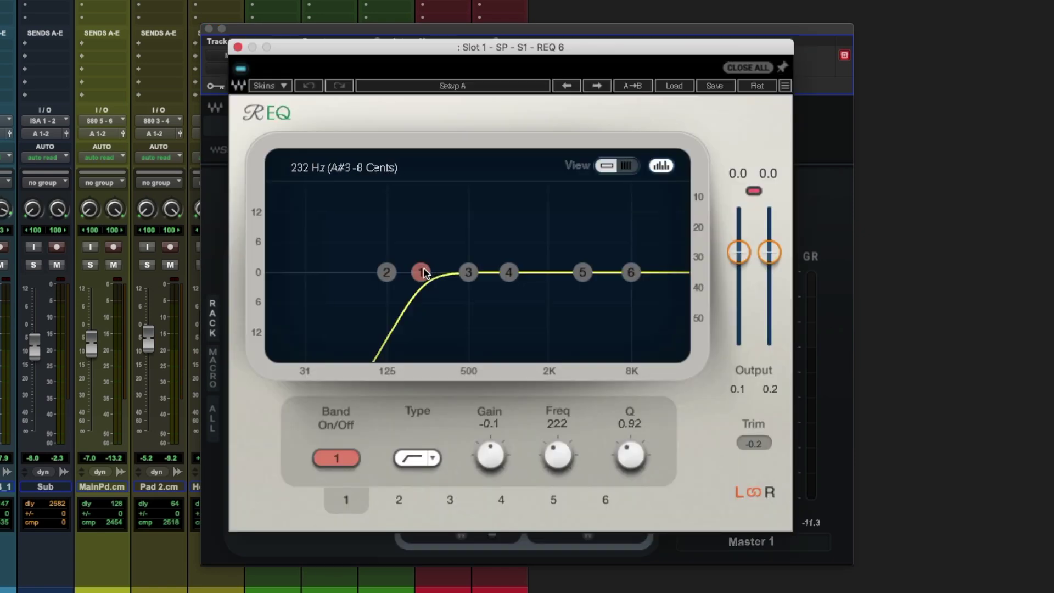
pyautogui.moveTo(424, 268); pyautogui.dragTo(425, 269)
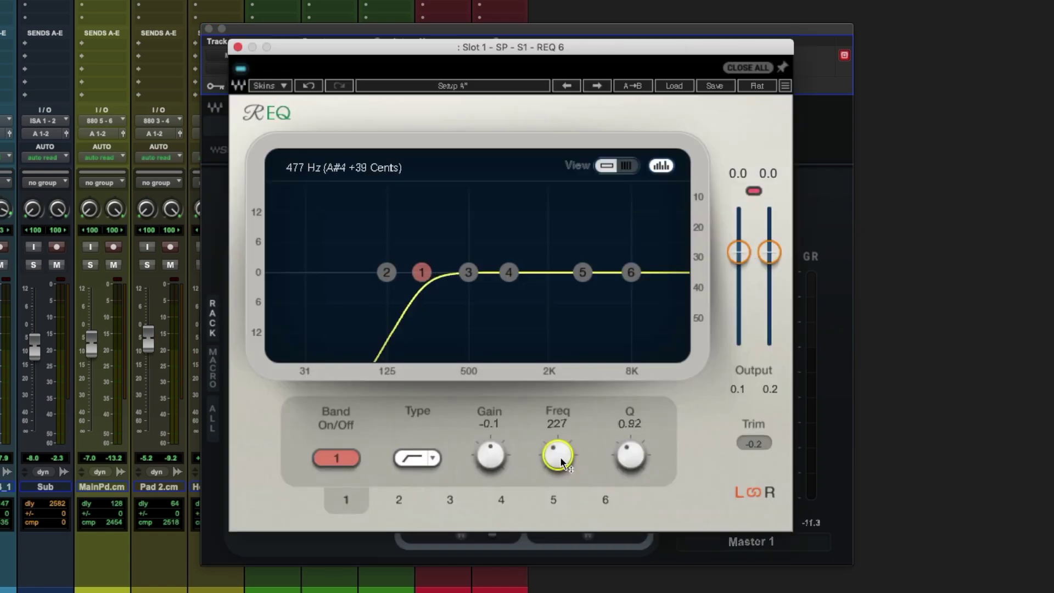
pyautogui.rightClick(559, 451)
pyautogui.moveTo(637, 500)
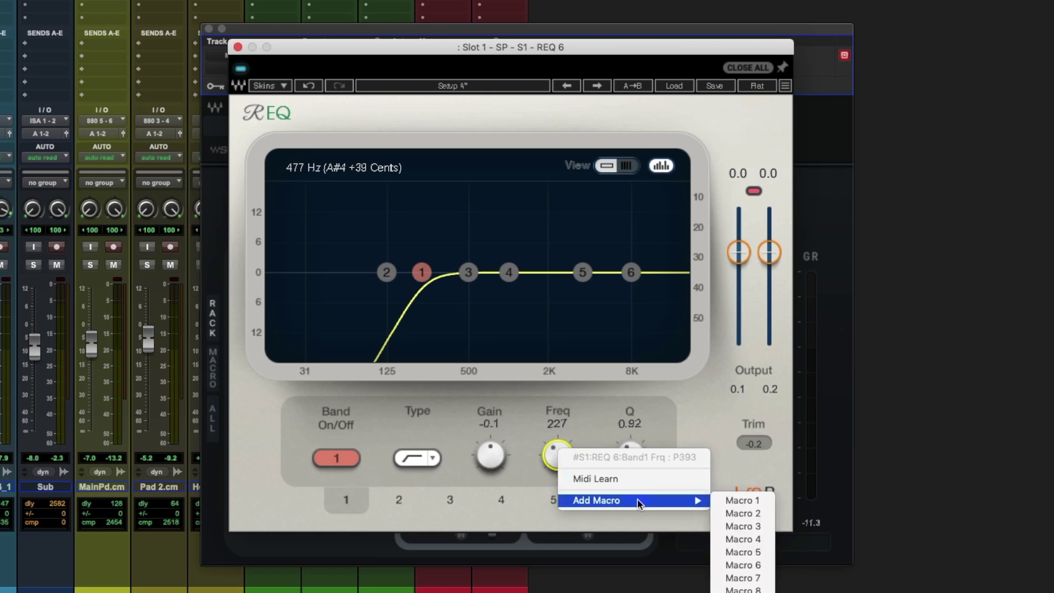
pyautogui.click(741, 500)
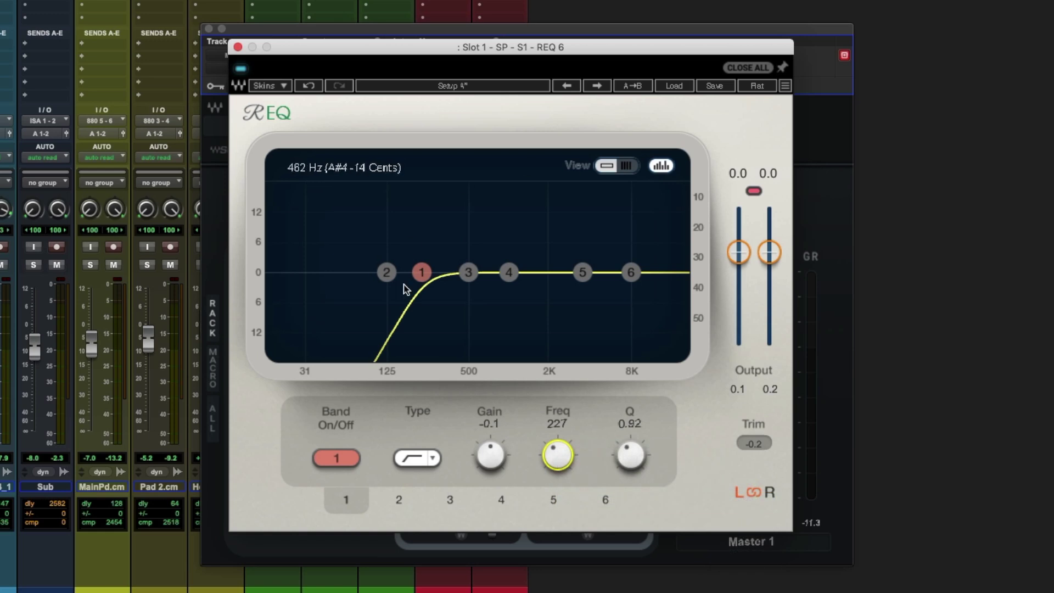
pyautogui.click(237, 47)
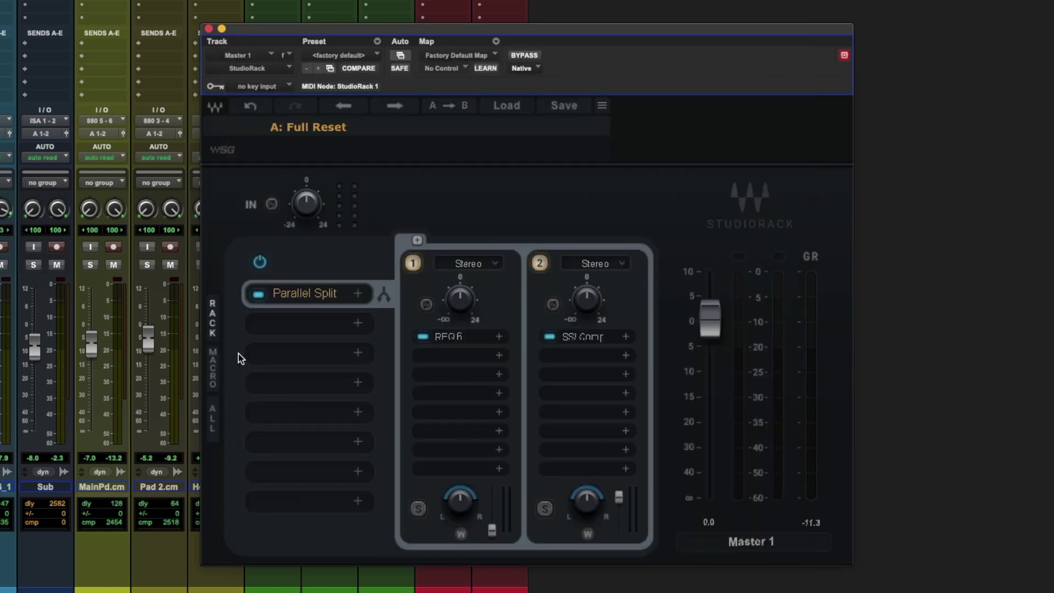
# Show macros and racks together, name Macro 1 SC Filter, set it to 218 and close the REQ 6.
pyautogui.click(217, 411)
pyautogui.doubleClick(252, 265)
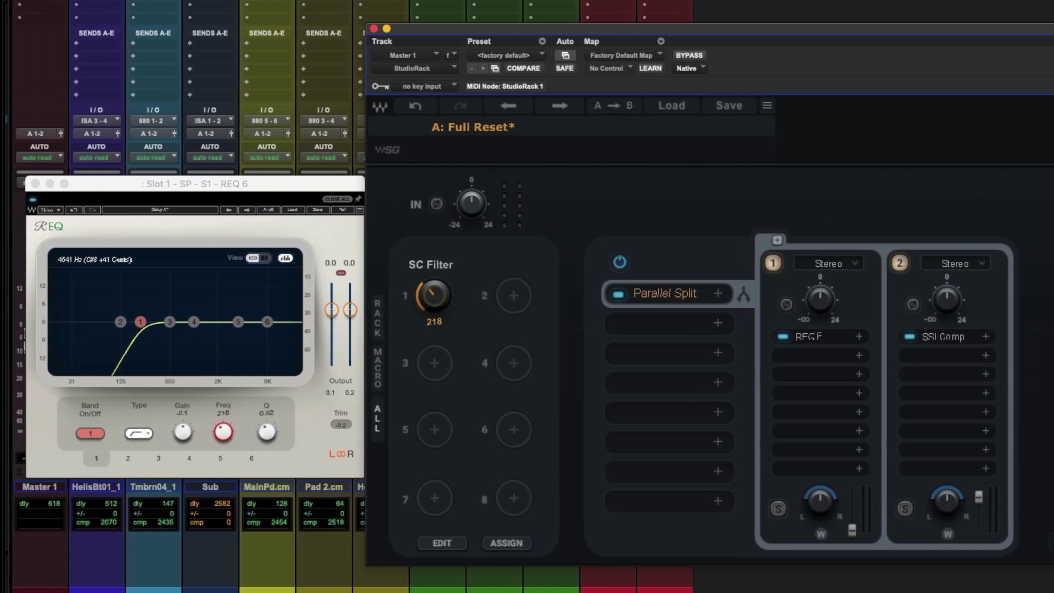
pyautogui.click(35, 183)
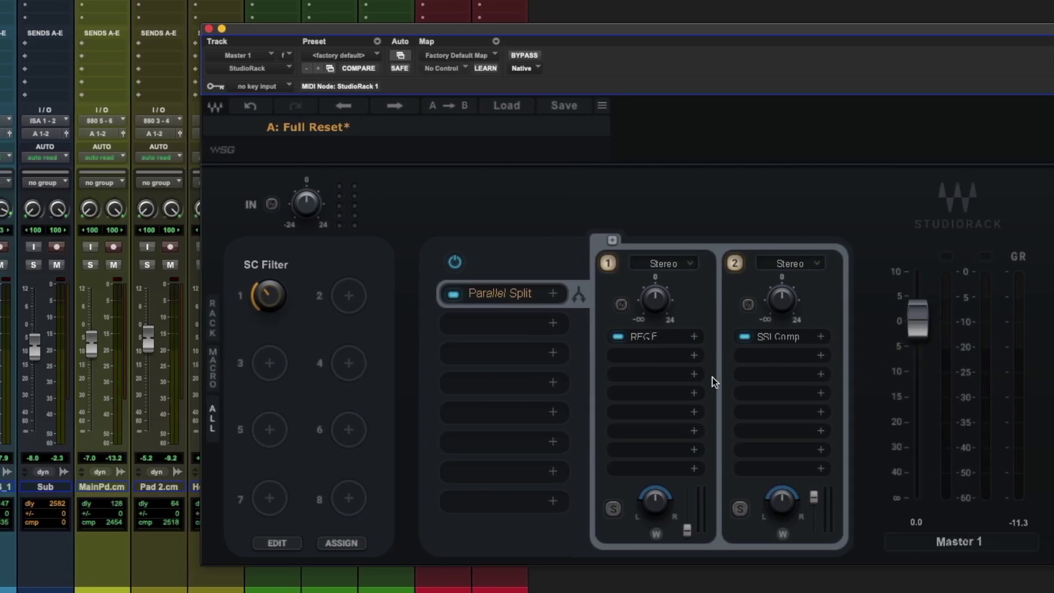
# Feed the rack 2 SSLComp's internal sidechain from rack 1, close the compressor and pull rack 1's output fader fully down.
pyautogui.click(773, 337)
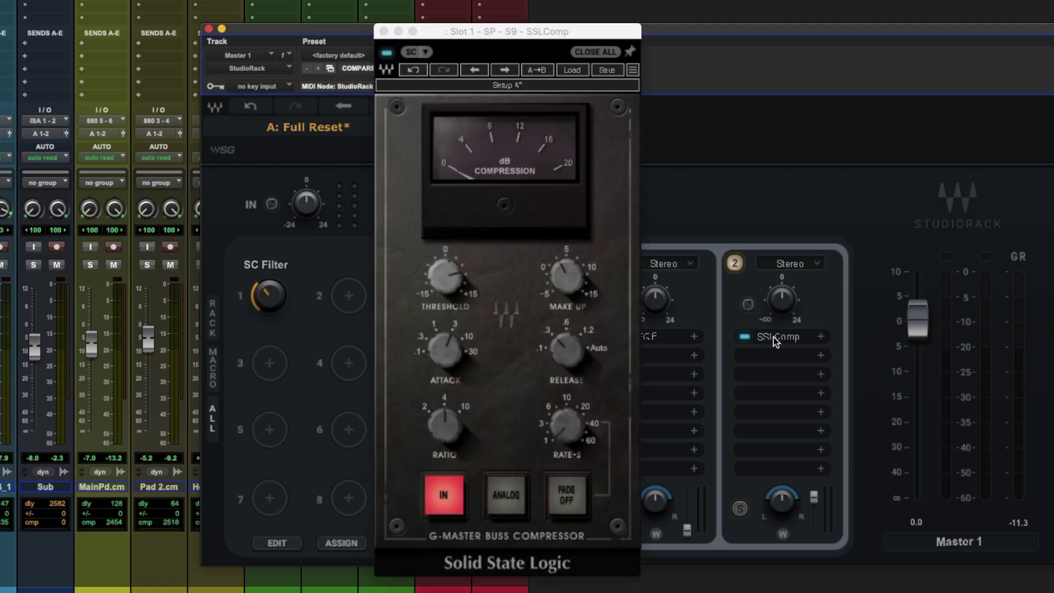
pyautogui.click(426, 53)
pyautogui.click(480, 104)
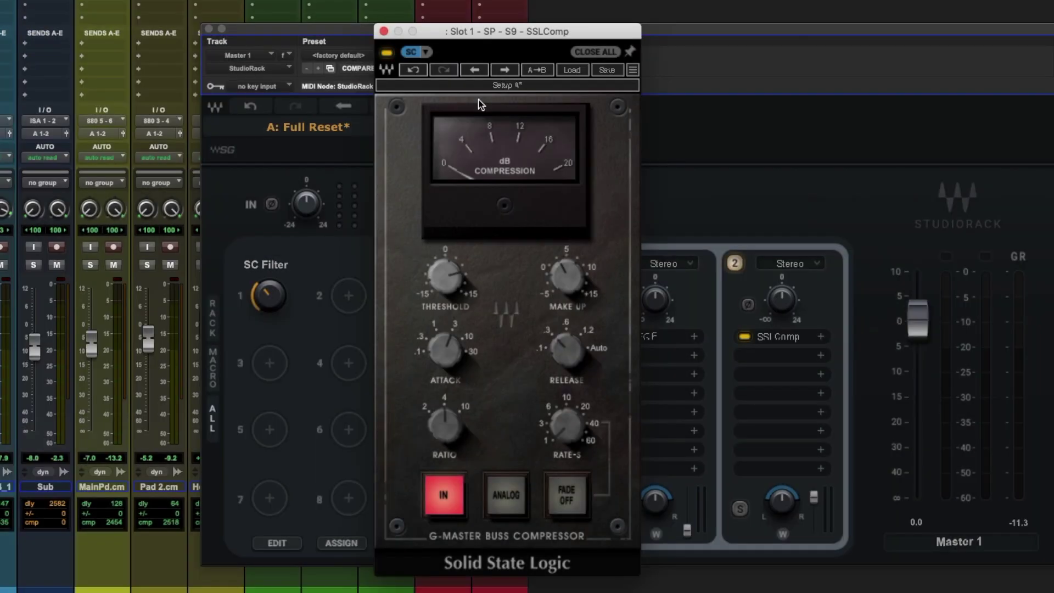
pyautogui.click(383, 32)
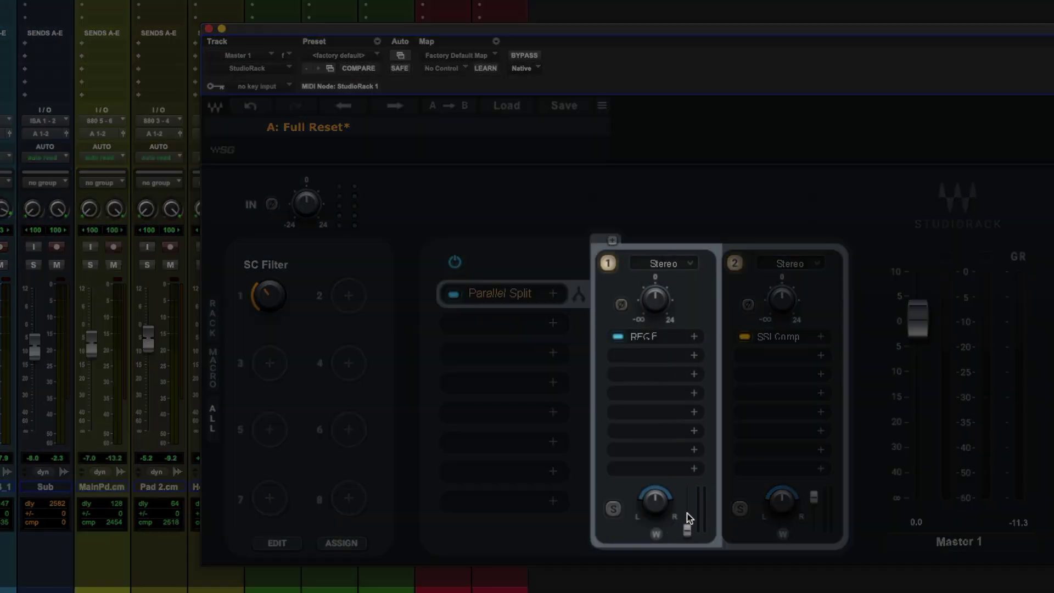
pyautogui.moveTo(687, 529); pyautogui.dragTo(687, 533)
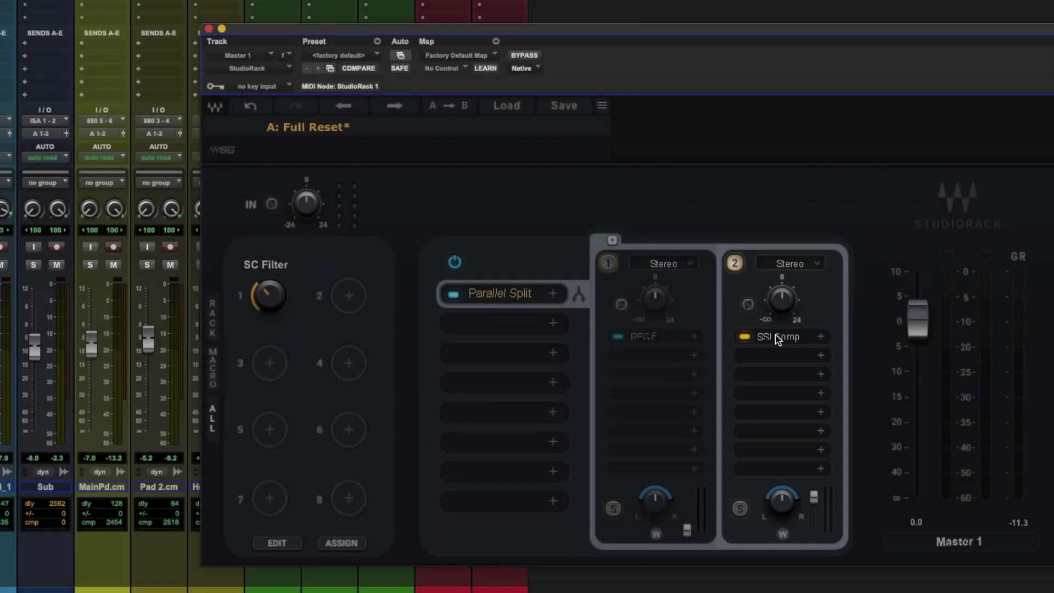
# Open the SSLComp and toggle its IN switch during playback to compare the mix with compression bypassed and active.
pyautogui.click(778, 337)
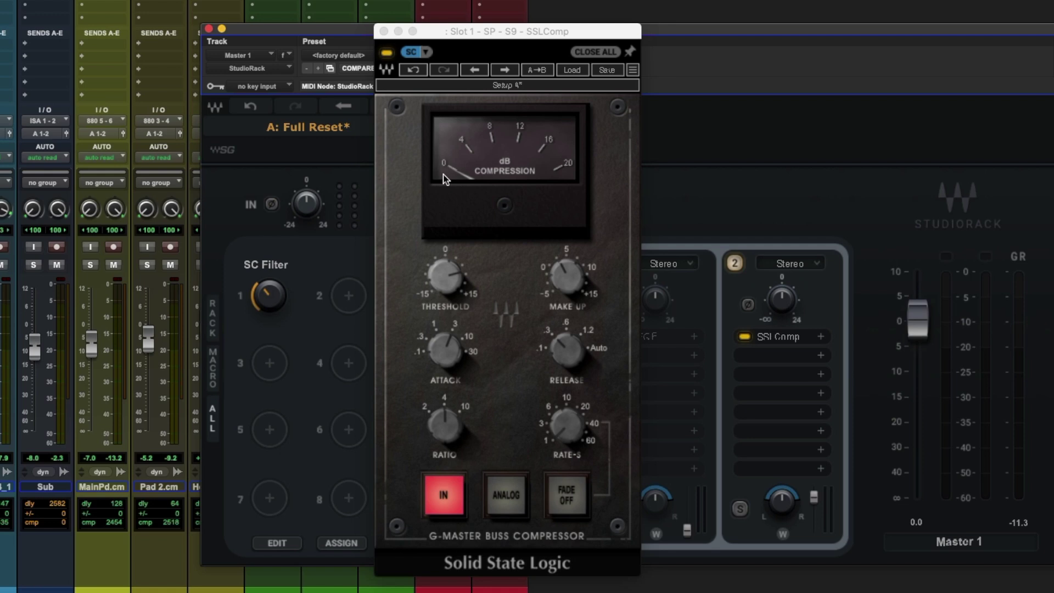
pyautogui.click(443, 494)
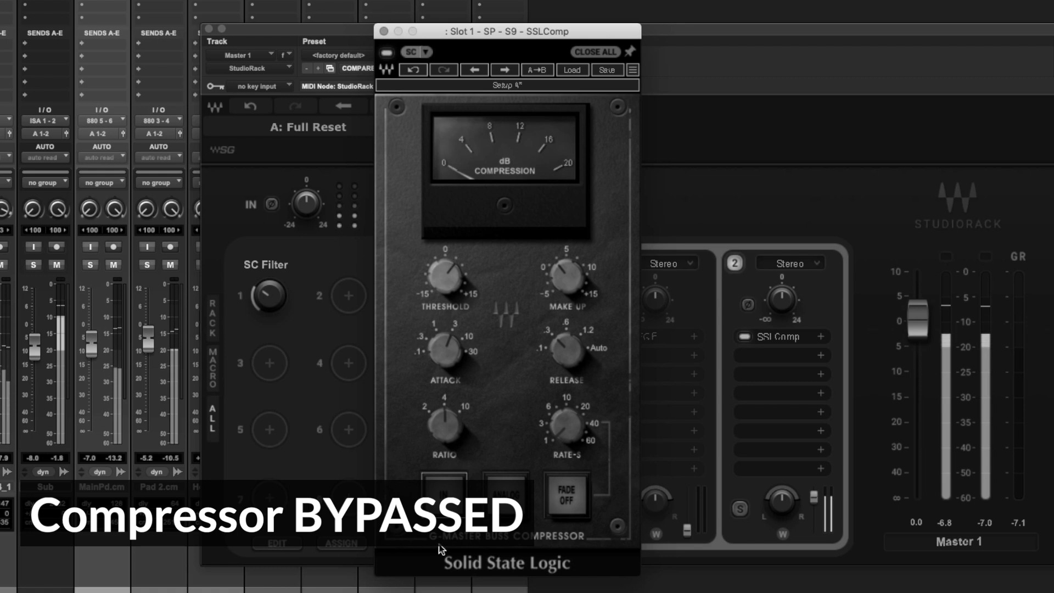
pyautogui.click(444, 491)
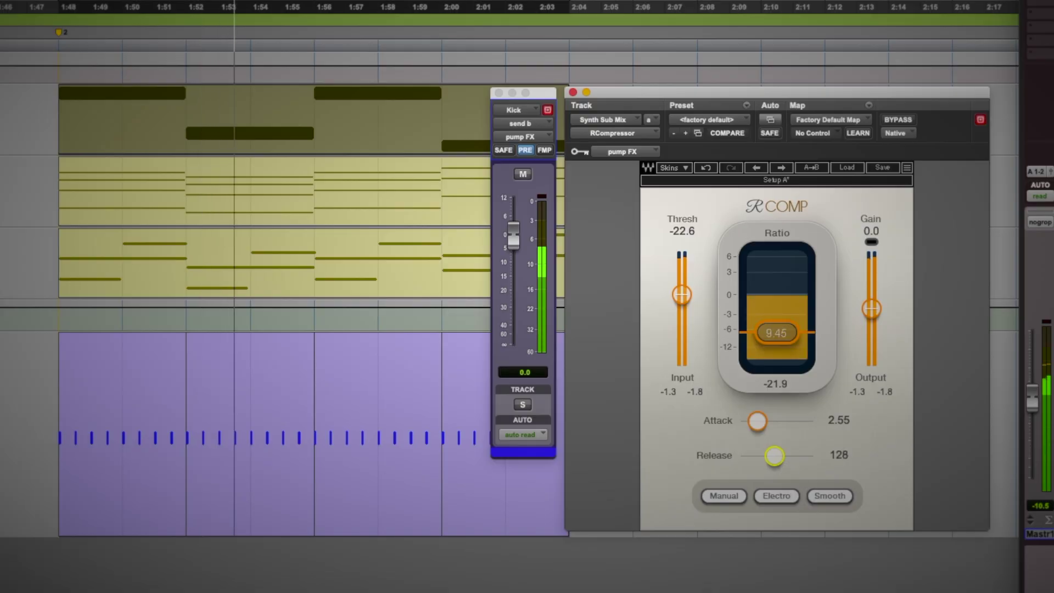
# Adjust the release of the RCompressor on the Synth Sub Mix track during playback.
pyautogui.moveTo(748, 455); pyautogui.dragTo(772, 421)
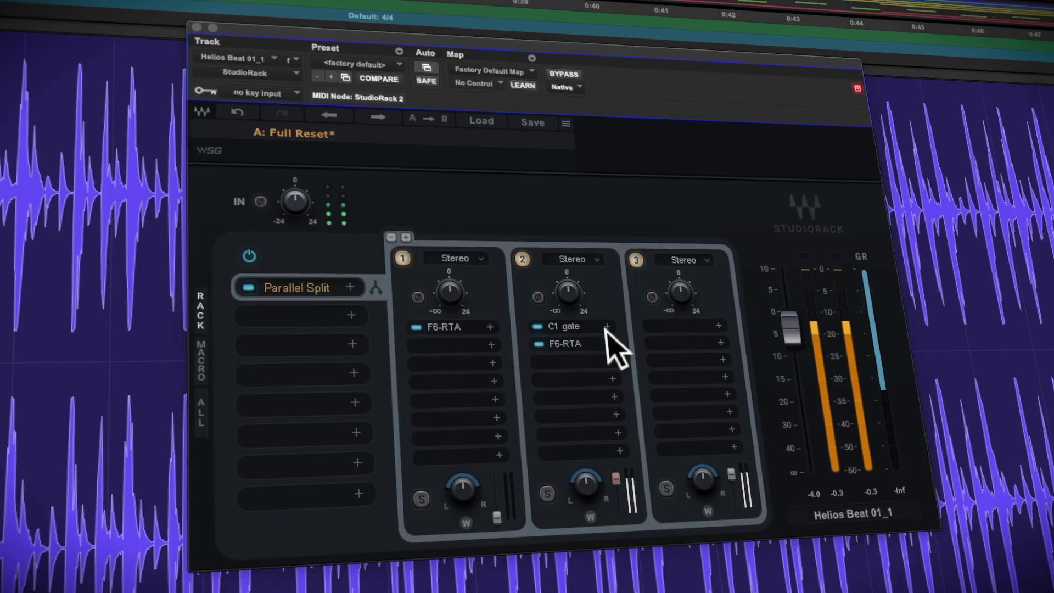
# Engage the internal sidechain for the C1 gate in rack 2 of the Helios Beat 01_1 parallel split.
pyautogui.click(607, 348)
pyautogui.click(678, 456)
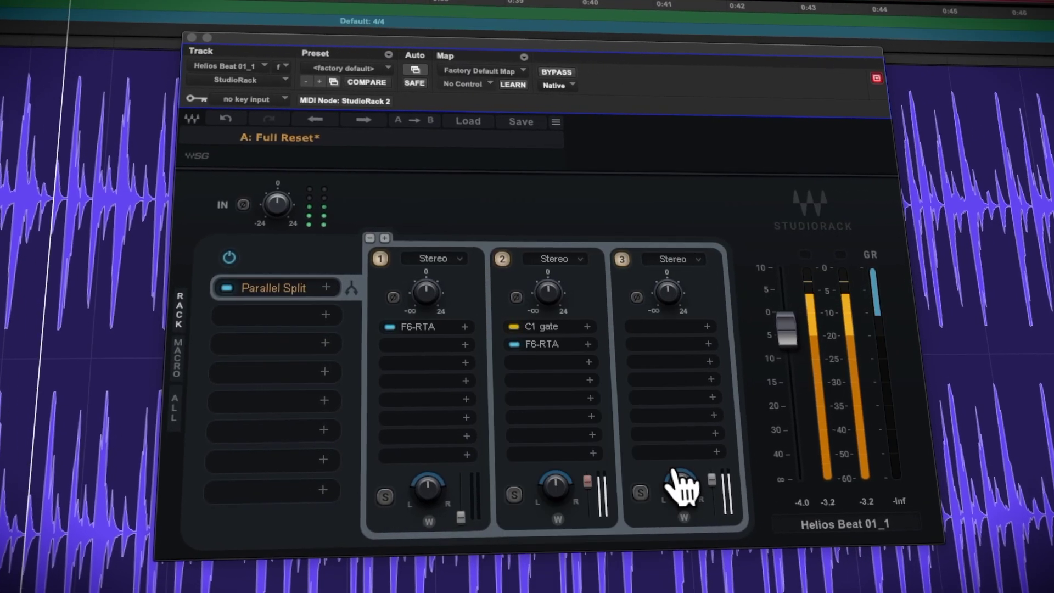